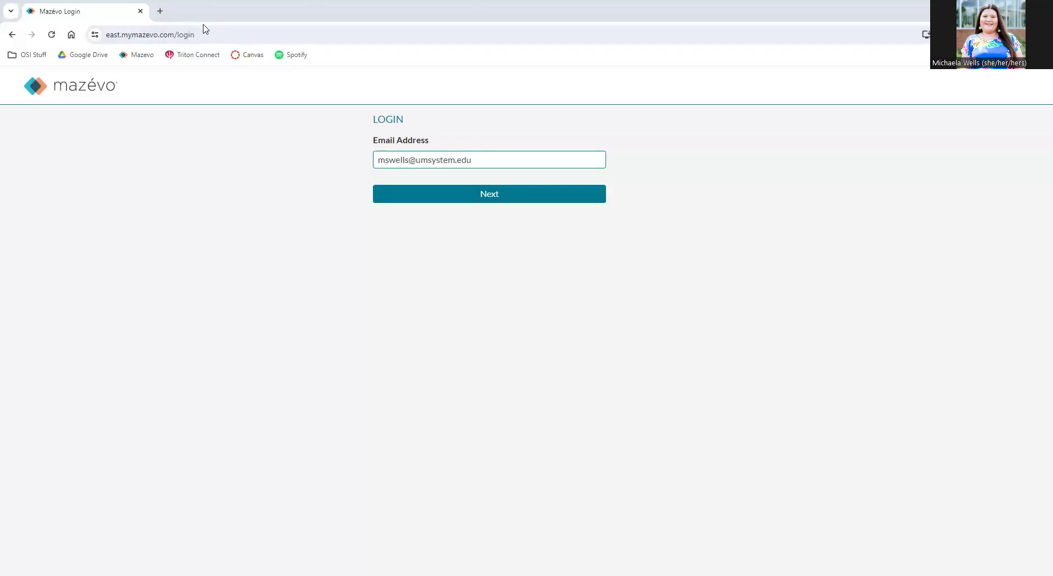
Check the login page address and select the username part of the sign-in email.
left_click(207, 34)
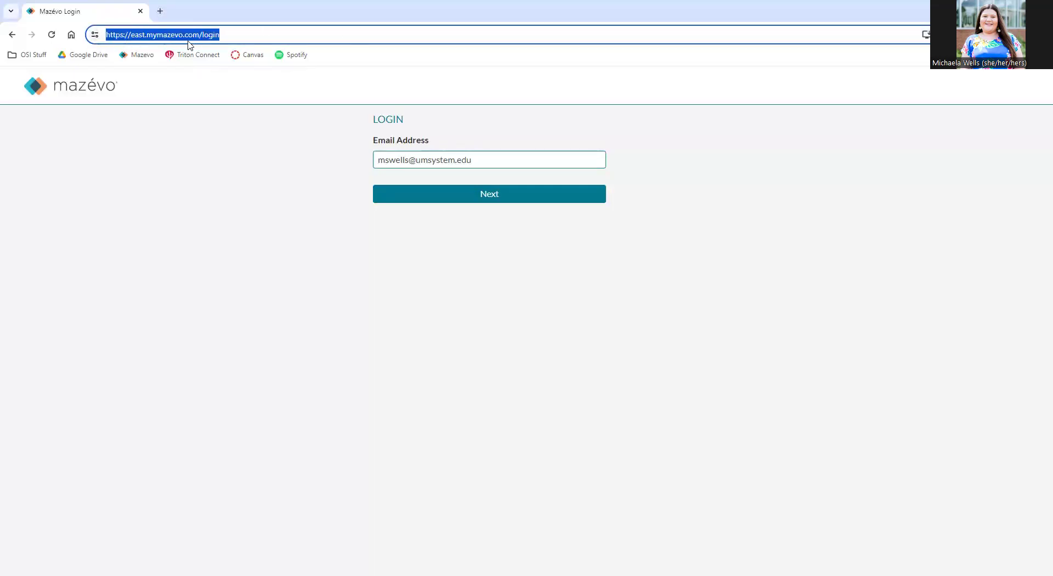
left_click(206, 191)
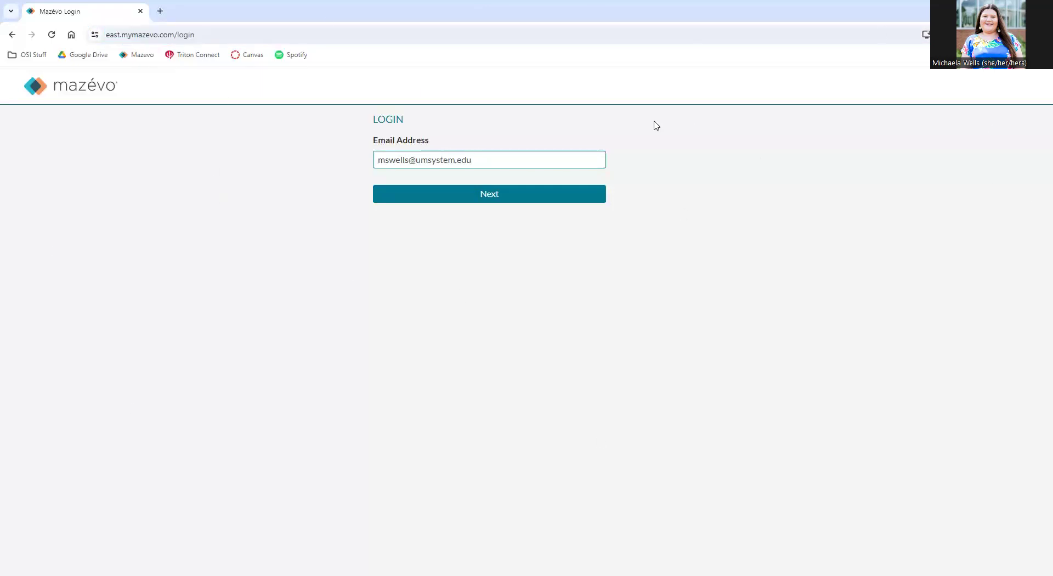
double_click(391, 163)
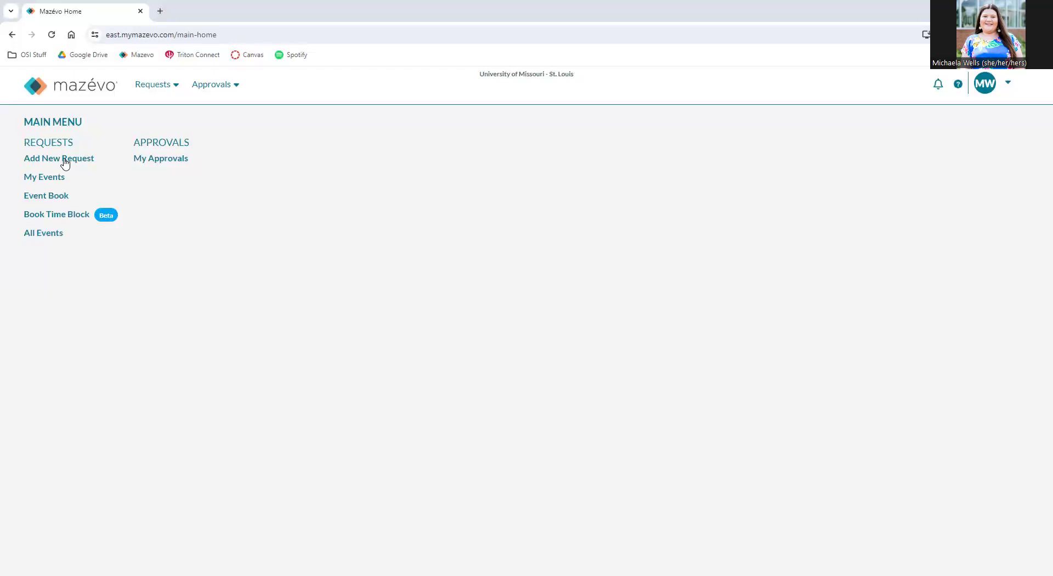
Start a new request with event name Test and event type Meeting.
left_click(64, 160)
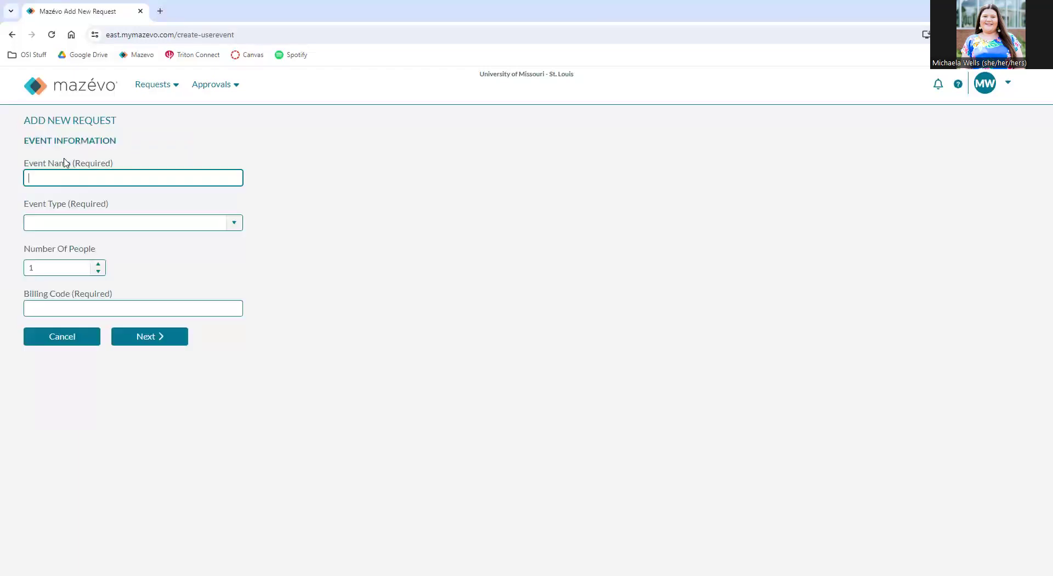
type("Test")
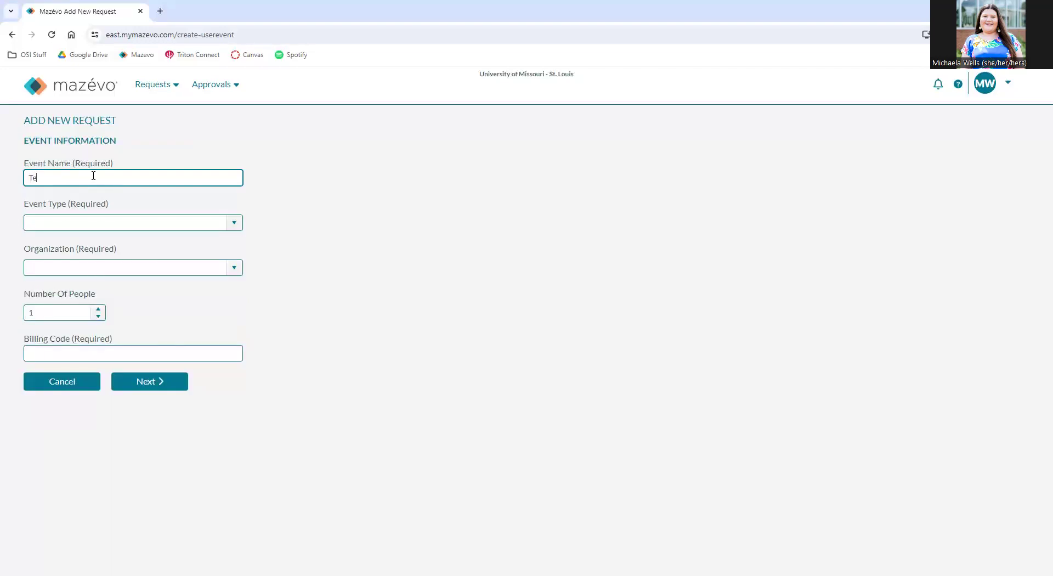
left_click(230, 221)
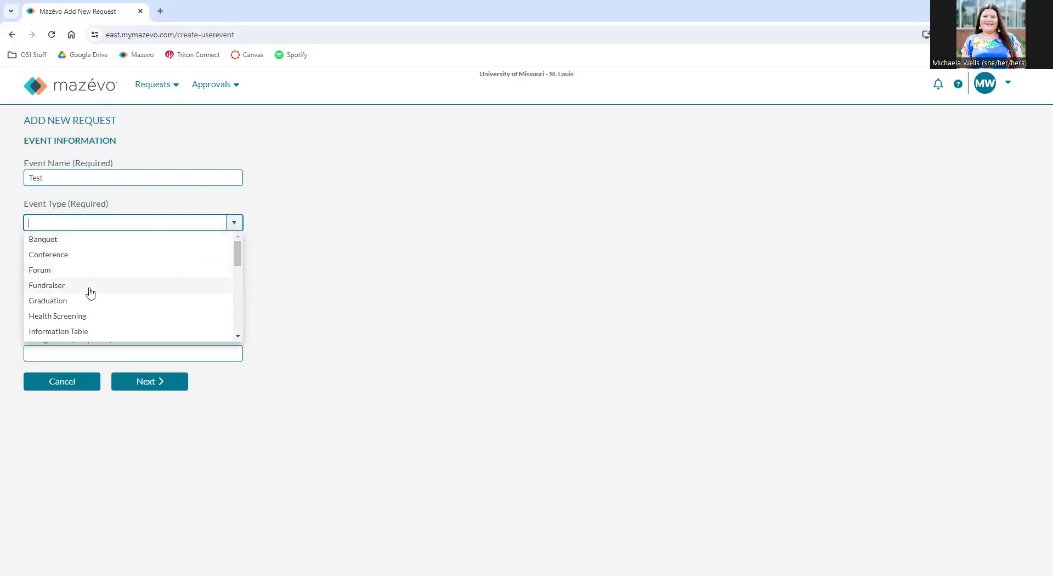
scroll(123, 301, "down", 2)
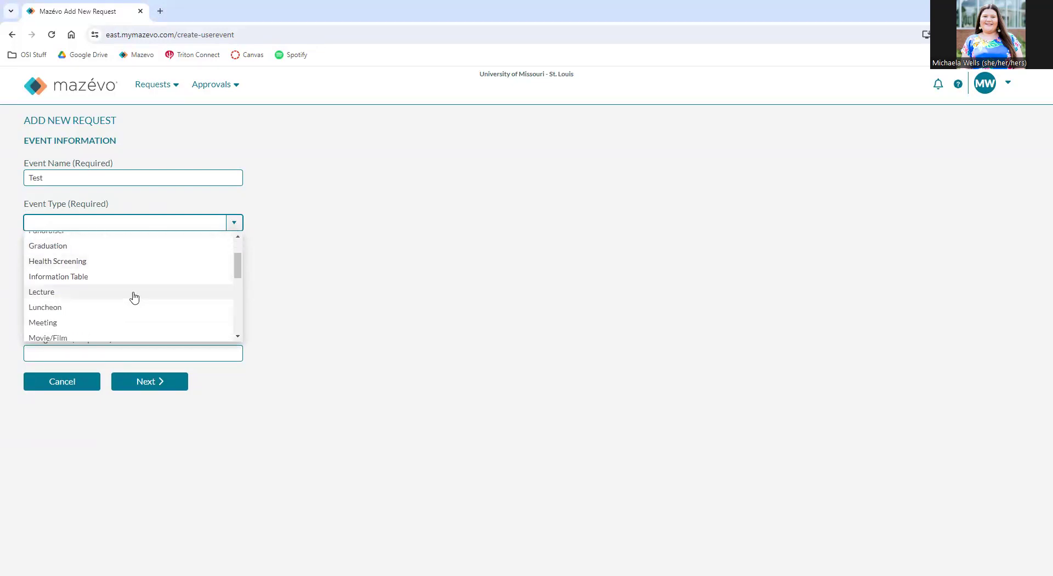
left_click(96, 267)
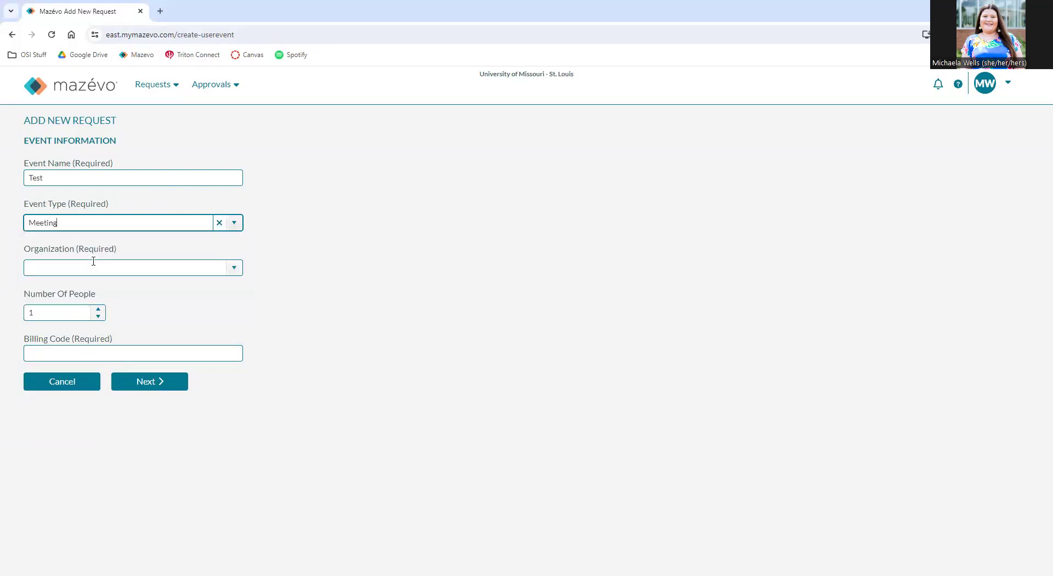
Set the organization to National Pan-Hellenic Council and the number of people to 15, and enter the billing code.
left_click(232, 267)
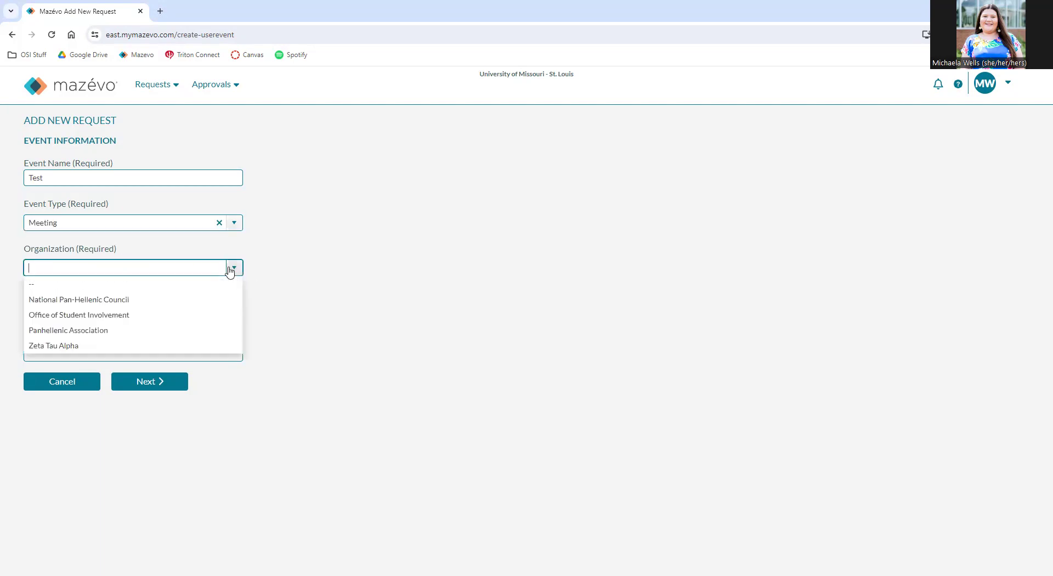
left_click(122, 301)
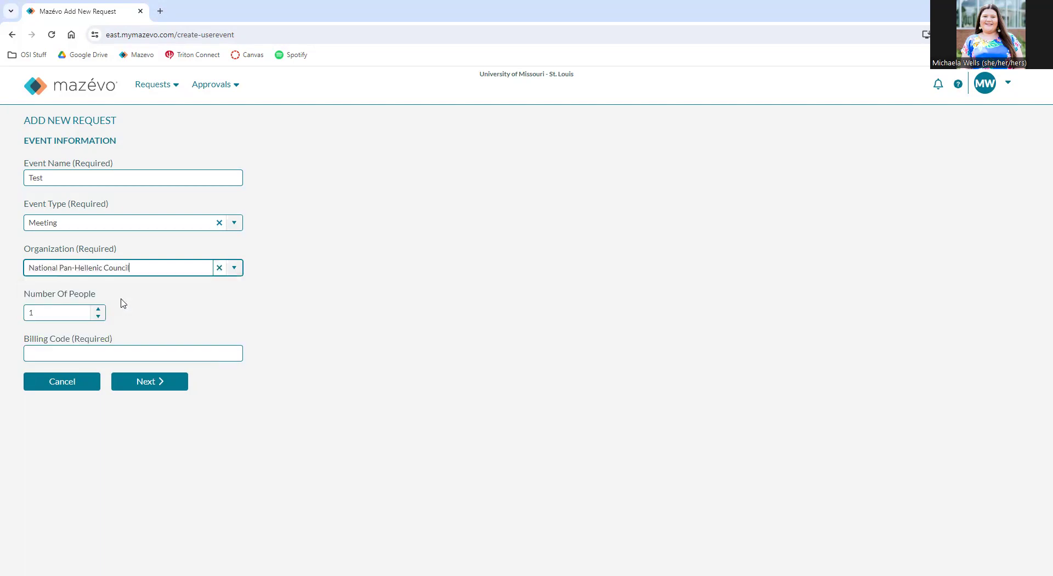
left_click(40, 310)
type("15")
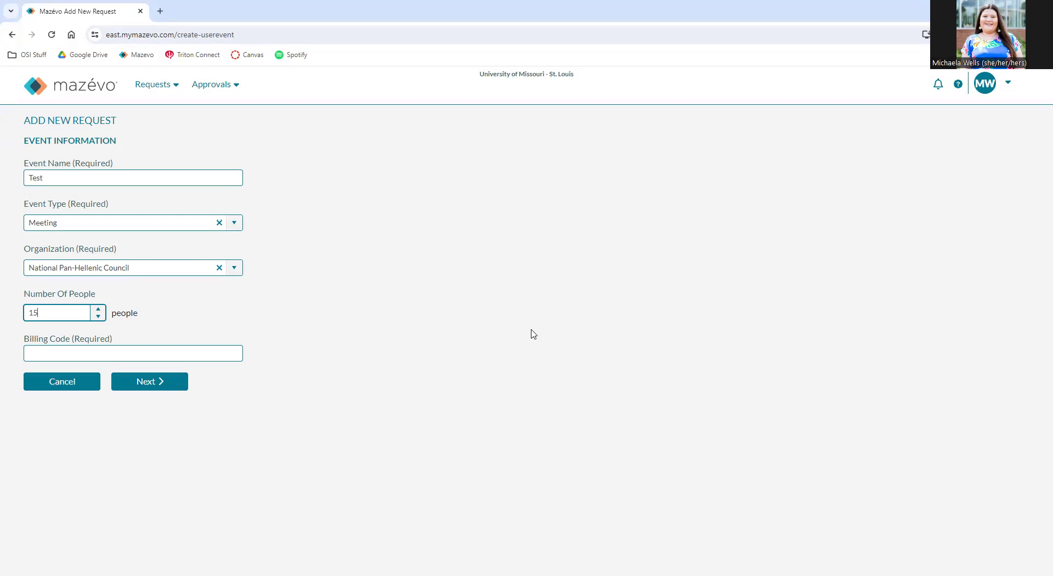
left_click(107, 354)
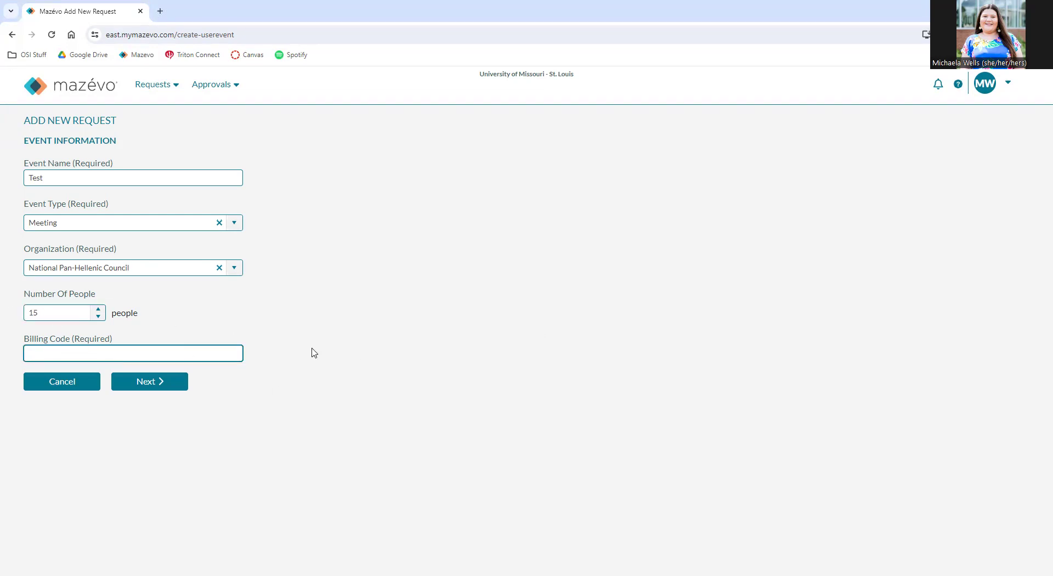
type("123456")
Schedule the event from 12:00 PM to 2:00 PM on Wed Feb 28, 2024.
left_click(152, 383)
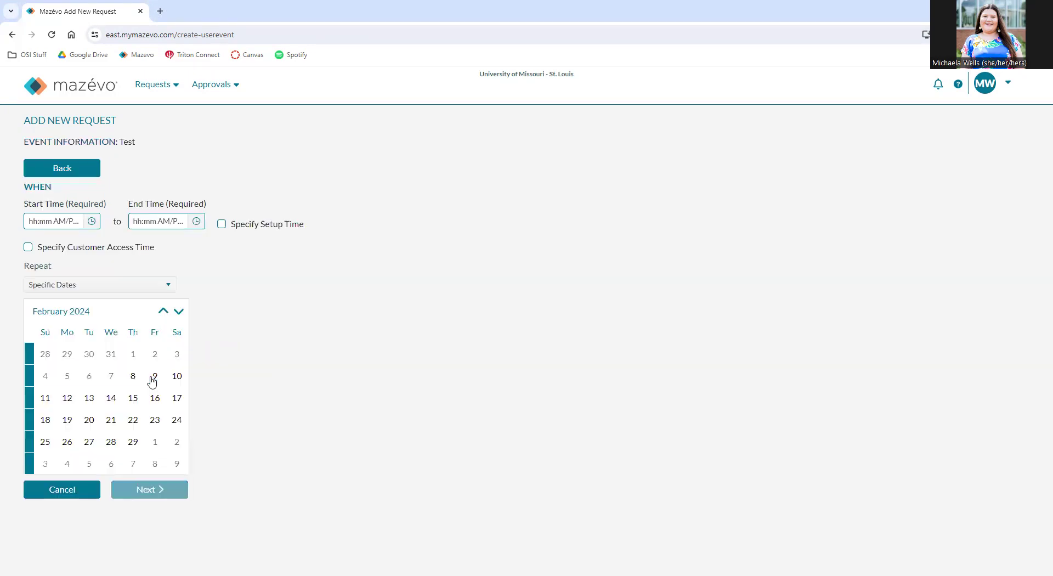
left_click(27, 222)
type("12:mm AM/PM")
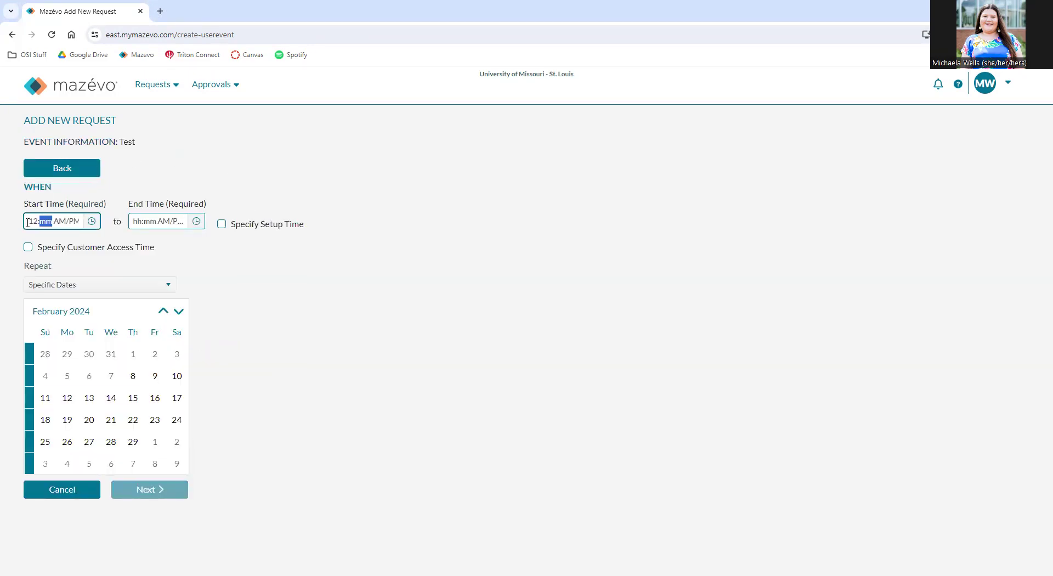
type("00p")
left_click(141, 214)
type("02")
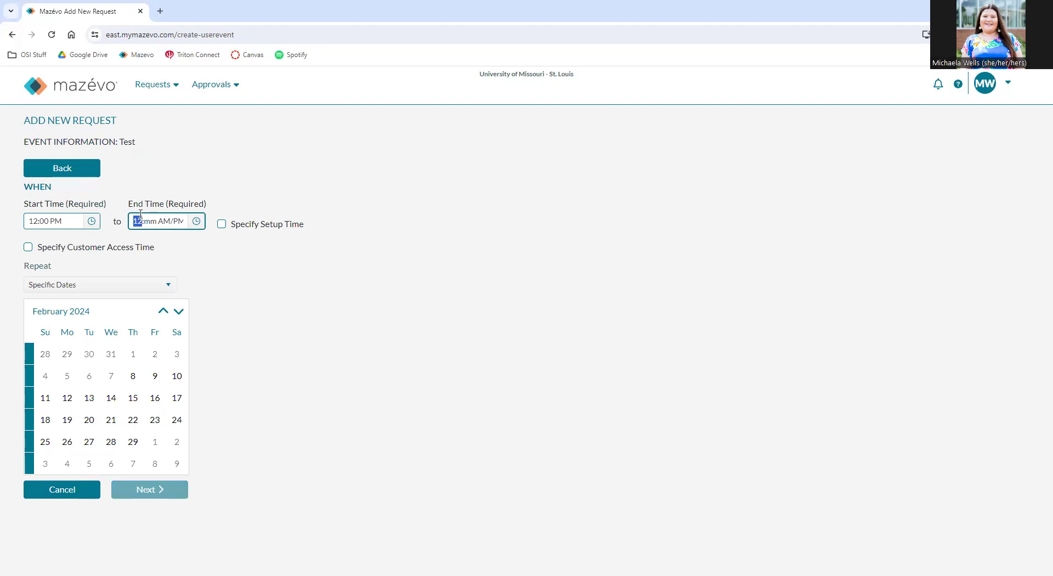
type("00p")
left_click(339, 333)
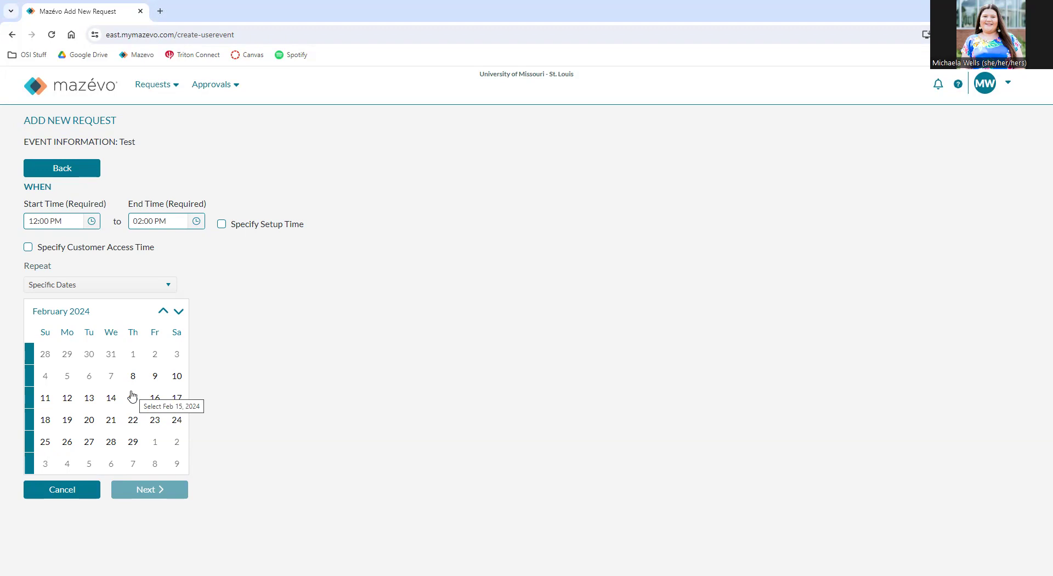
left_click(109, 447)
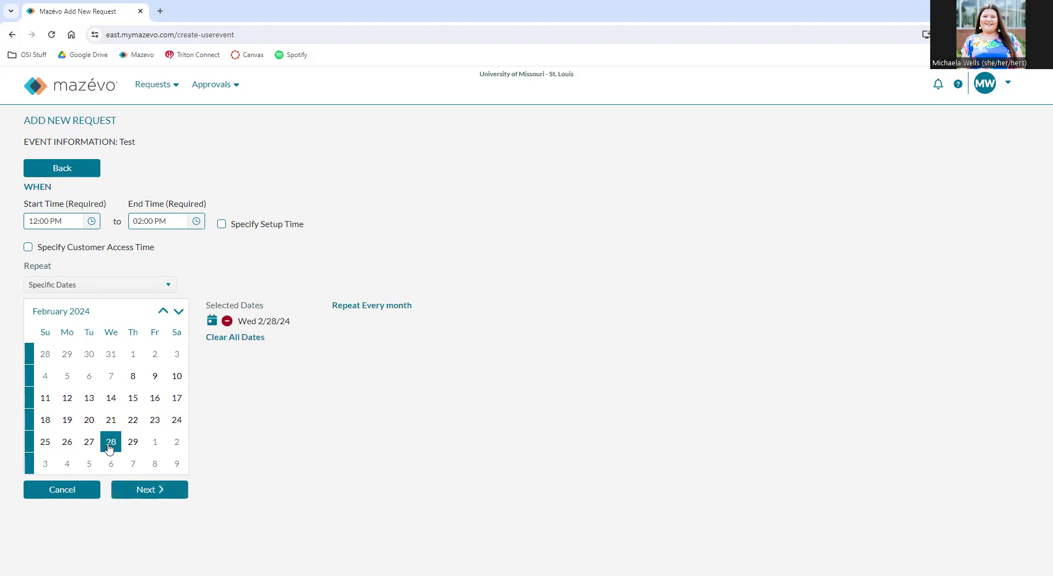
left_click(140, 497)
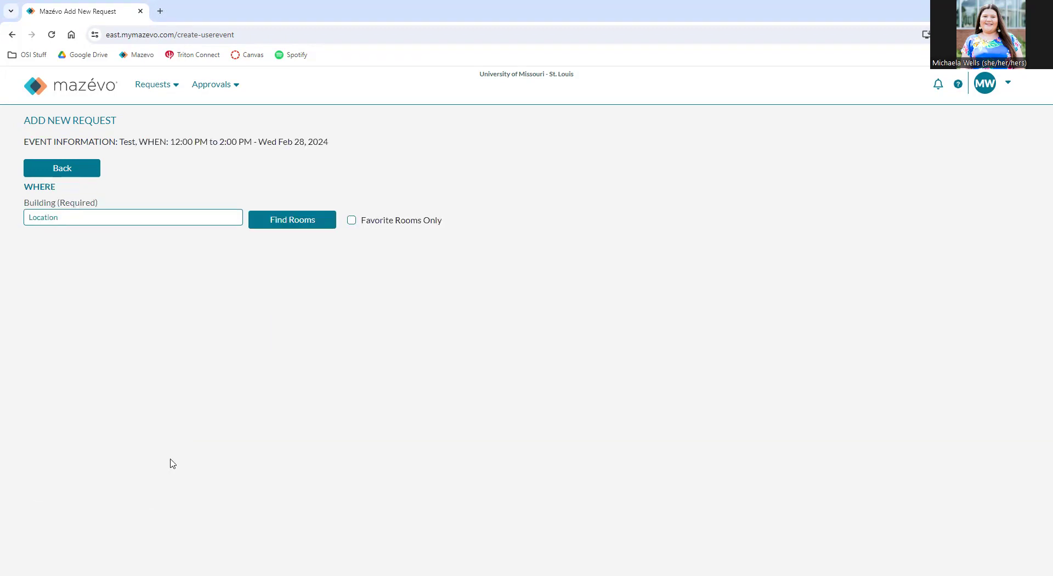
Find available rooms in the Millennium Student Center building.
left_click(111, 220)
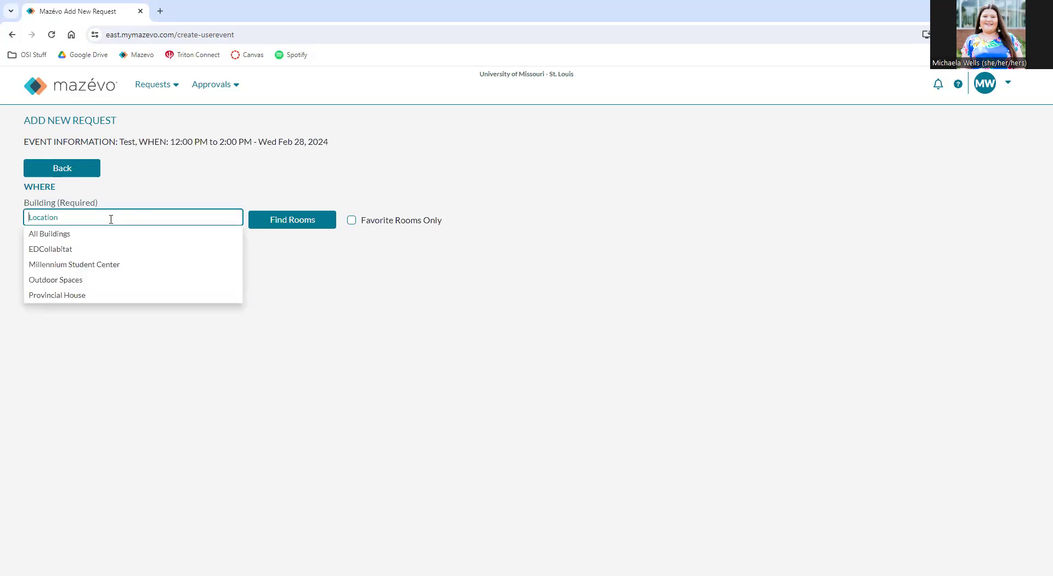
left_click(89, 270)
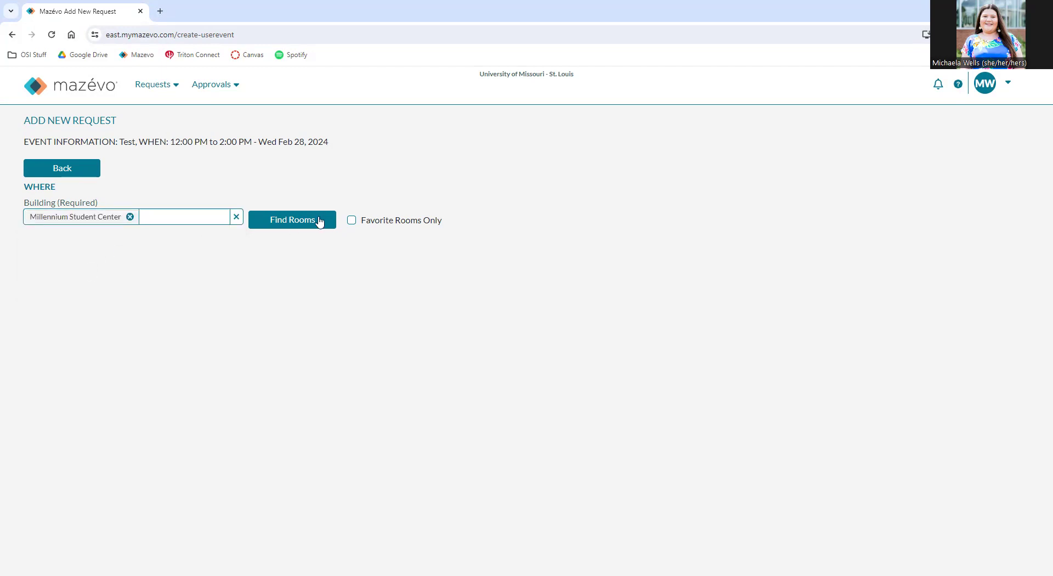
left_click(319, 221)
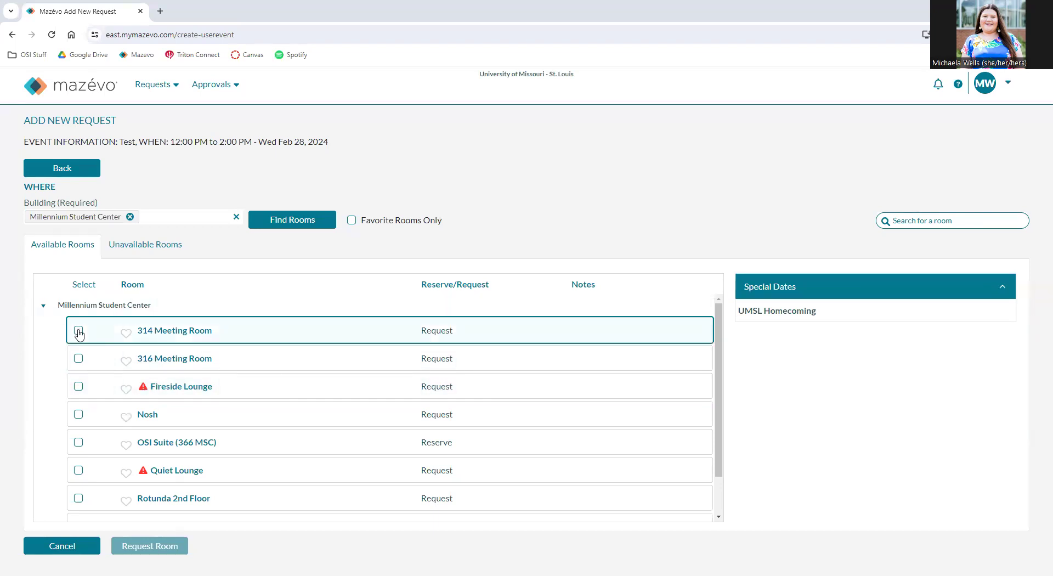
Select 314 Meeting Room and give it the Conference room setup.
left_click(79, 331)
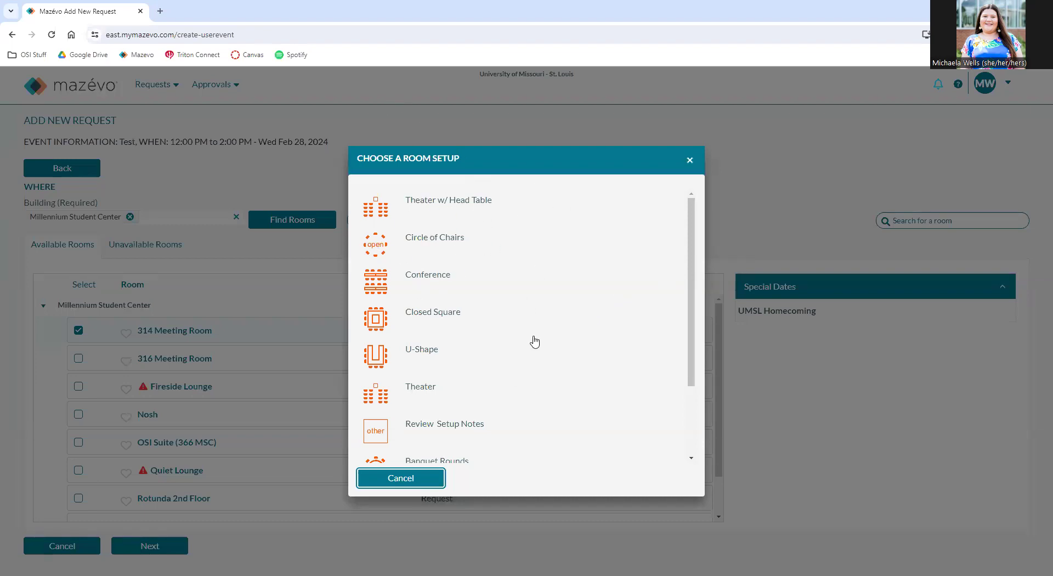
scroll(515, 333, "down", 1)
scroll(516, 333, "down", 1)
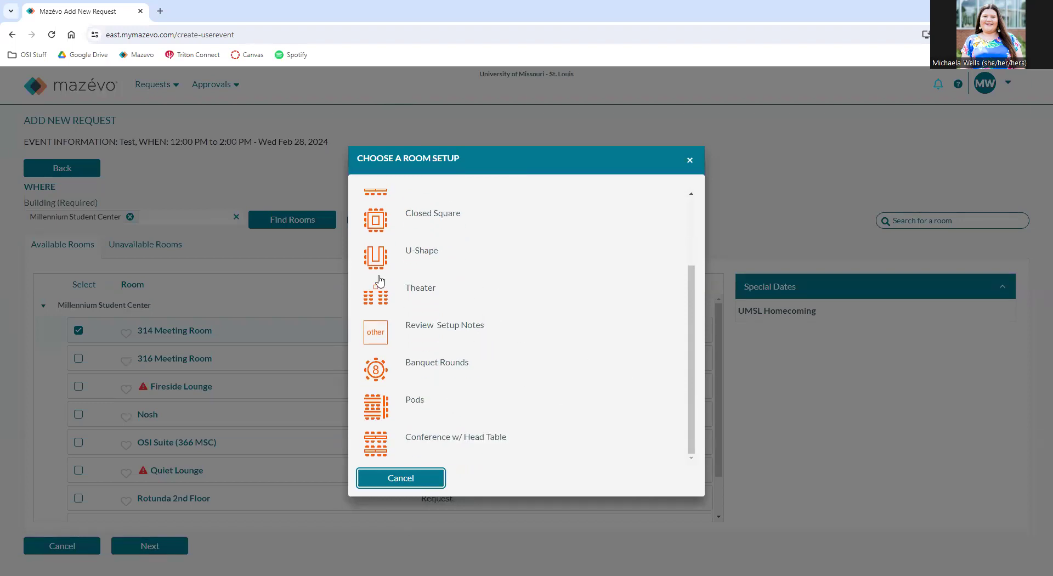
scroll(534, 367, "up", 2)
scroll(535, 362, "down", 2)
scroll(521, 302, "up", 3)
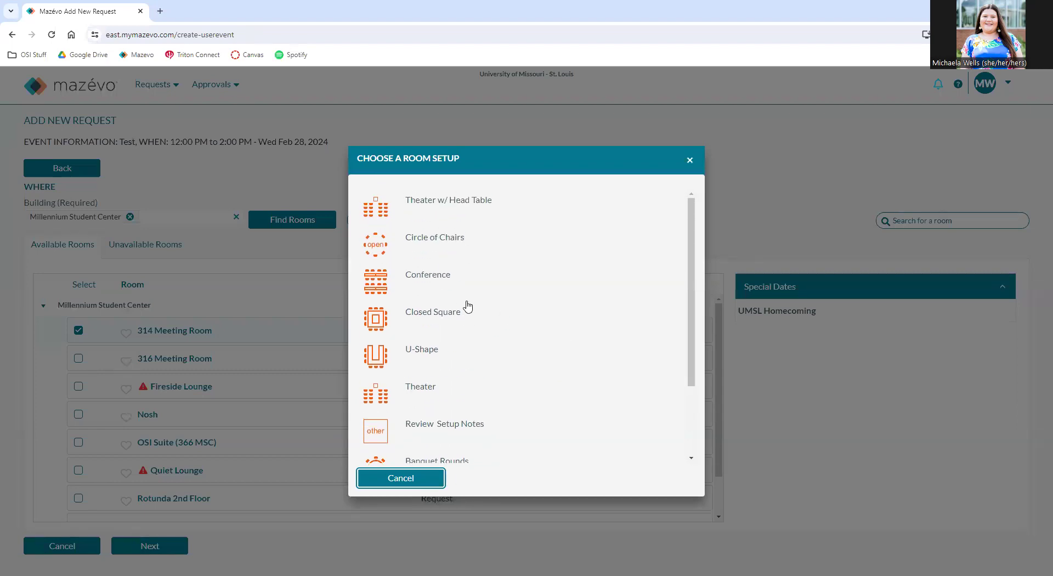
scroll(412, 298, "down", 2)
scroll(417, 285, "up", 2)
left_click(423, 272)
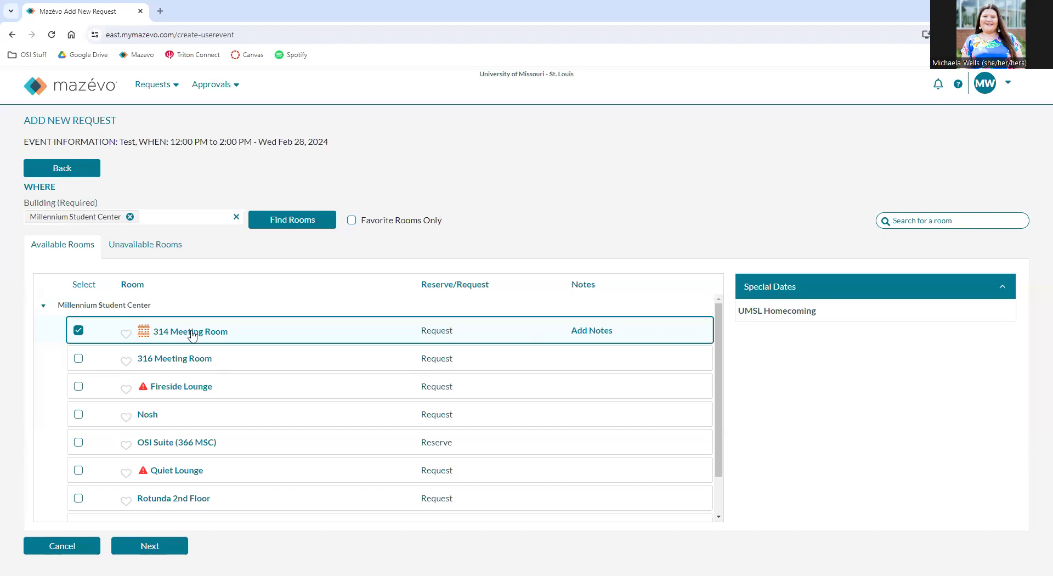
Save the note 'Please add head table with two chairs' on 314 Meeting Room.
left_click(590, 332)
left_click(563, 323)
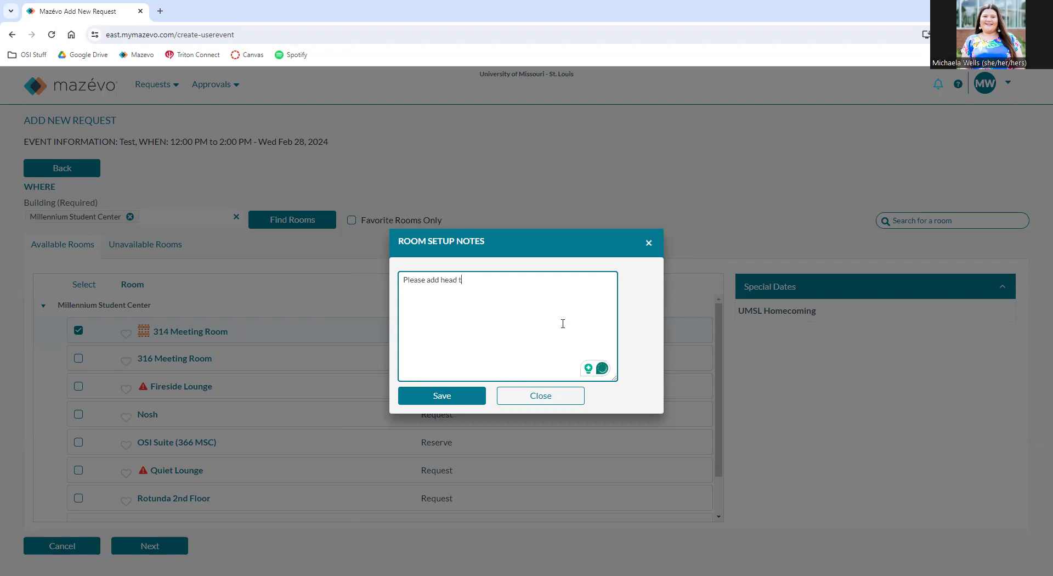
type("Please add head table with two")
left_click(416, 397)
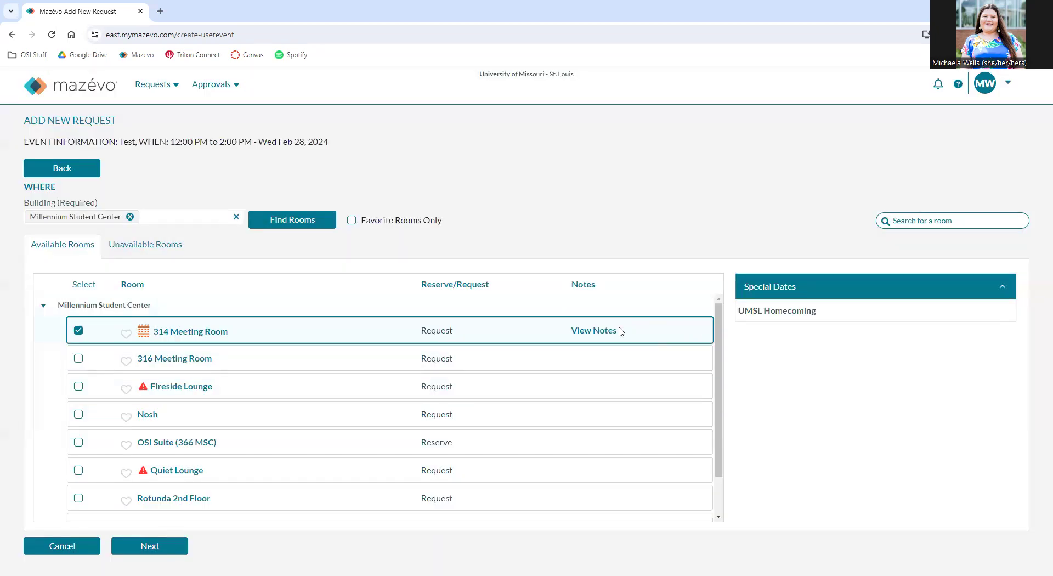
mouse_move(608, 329)
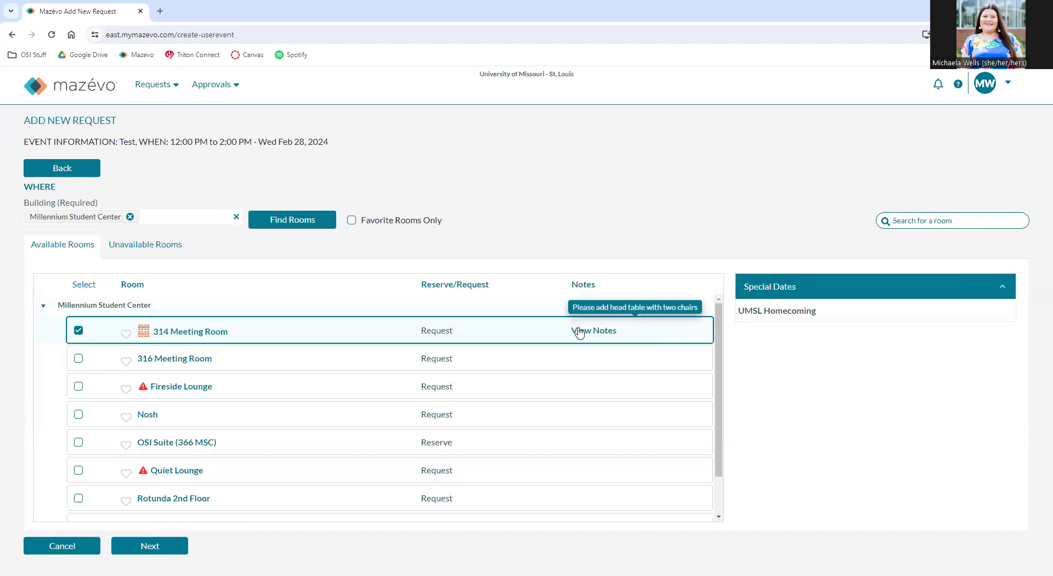
left_click(143, 551)
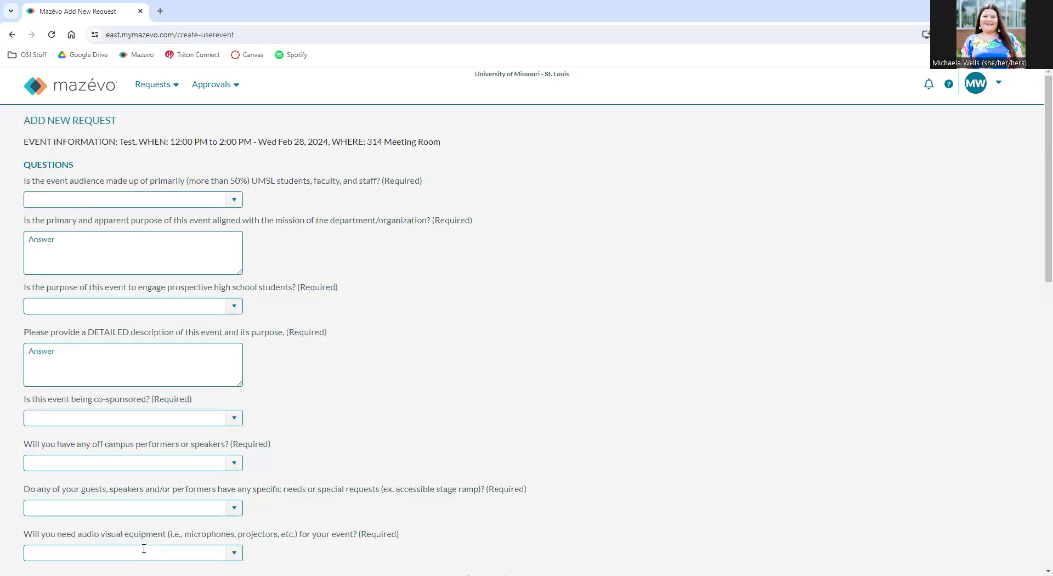
scroll(284, 219, "down", 9)
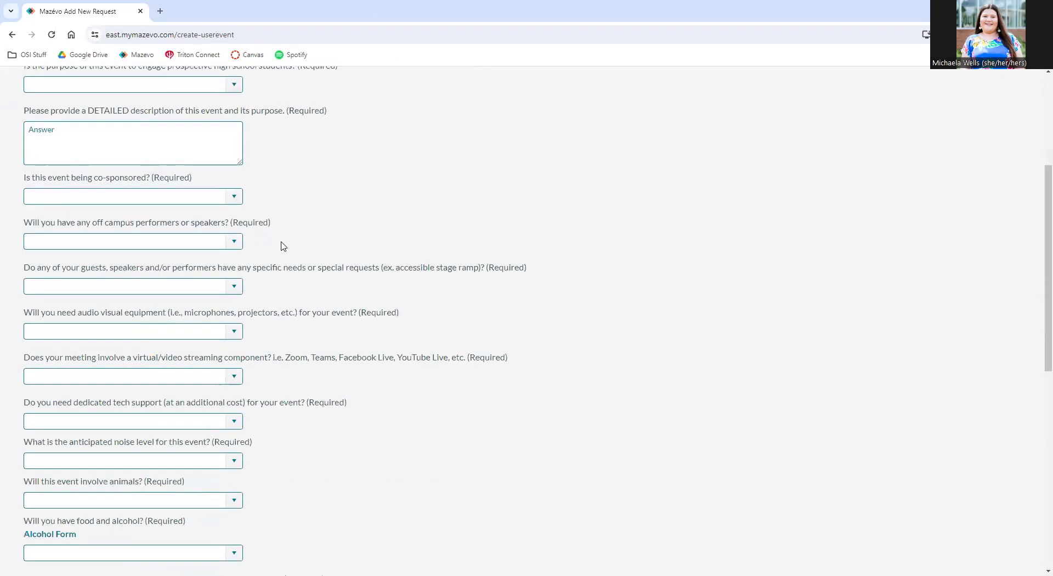
scroll(307, 330, "down", 4)
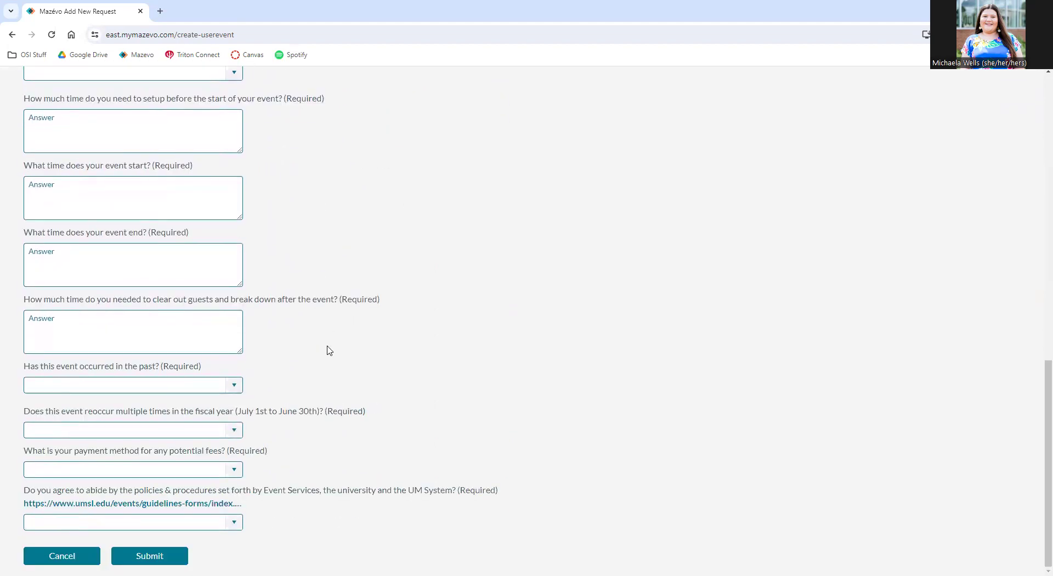
scroll(351, 315, "up", 13)
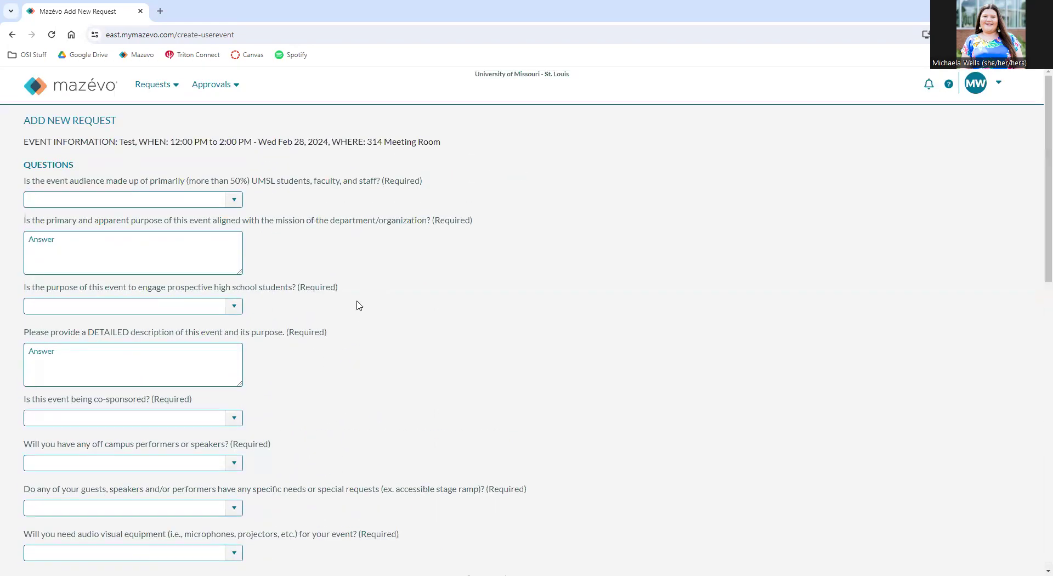
scroll(362, 308, "down", 11)
scroll(361, 312, "down", 2)
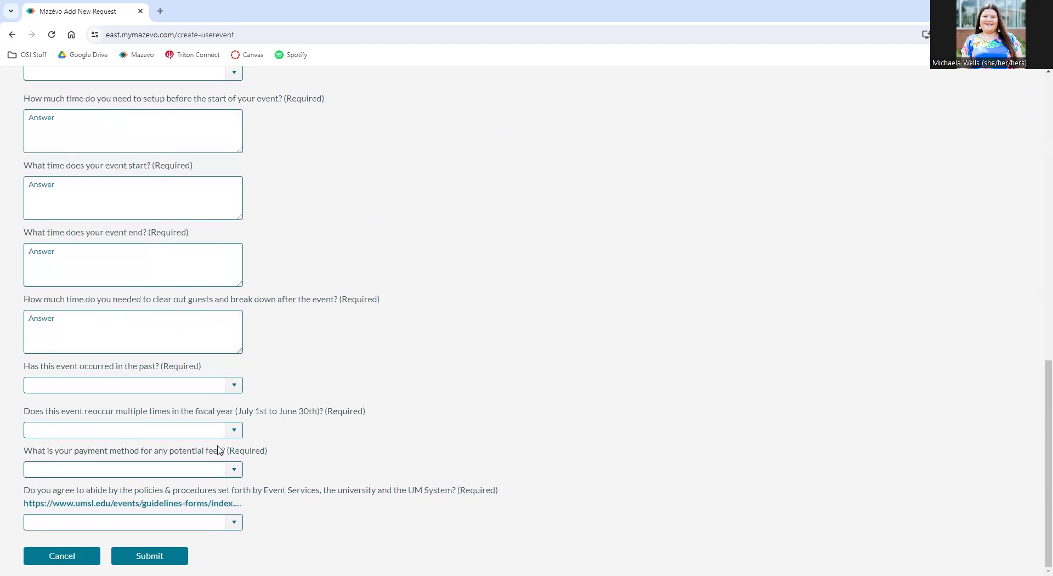
left_click(233, 469)
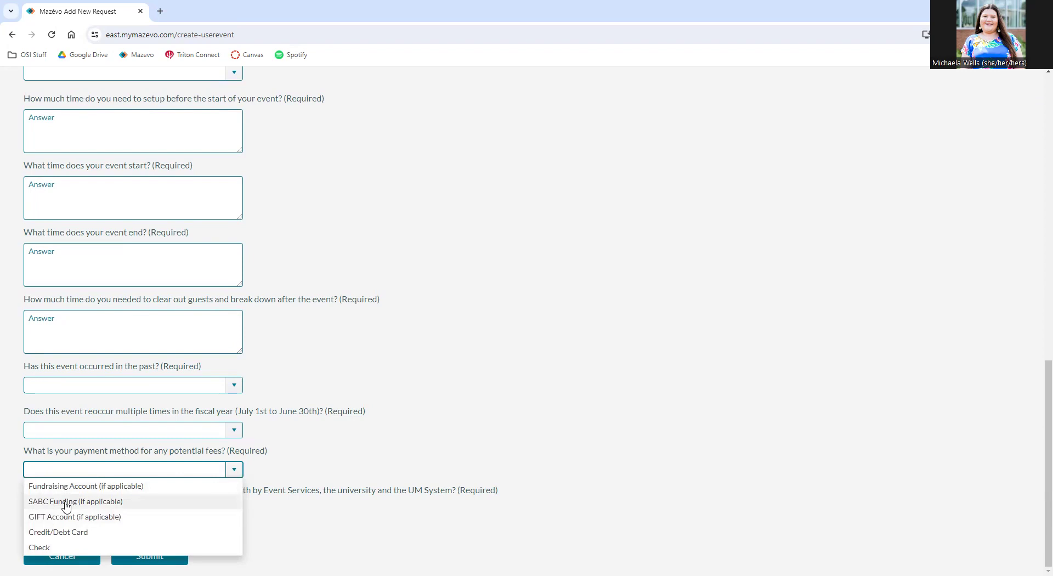
left_click(366, 431)
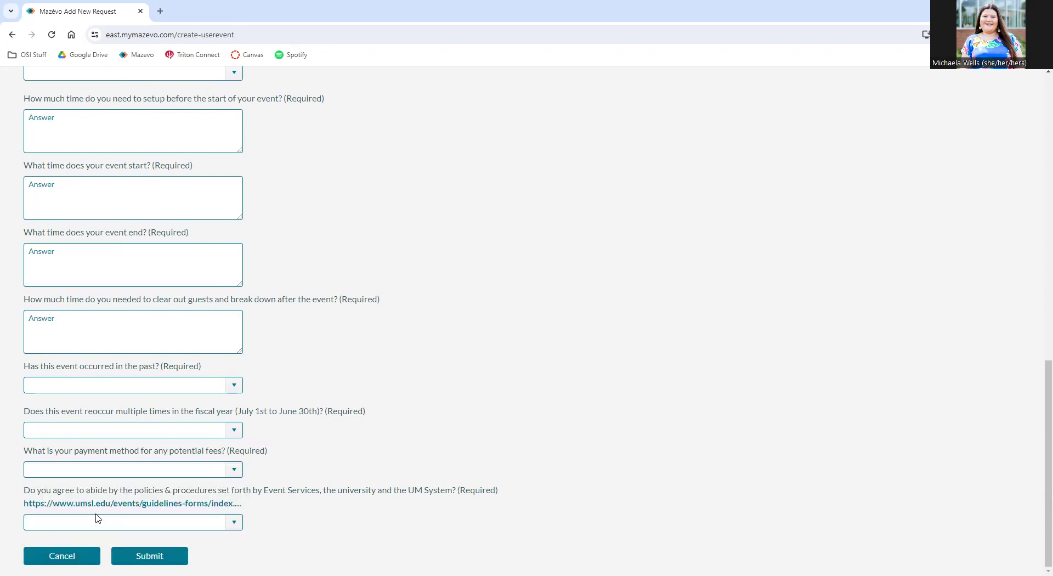
left_click(234, 524)
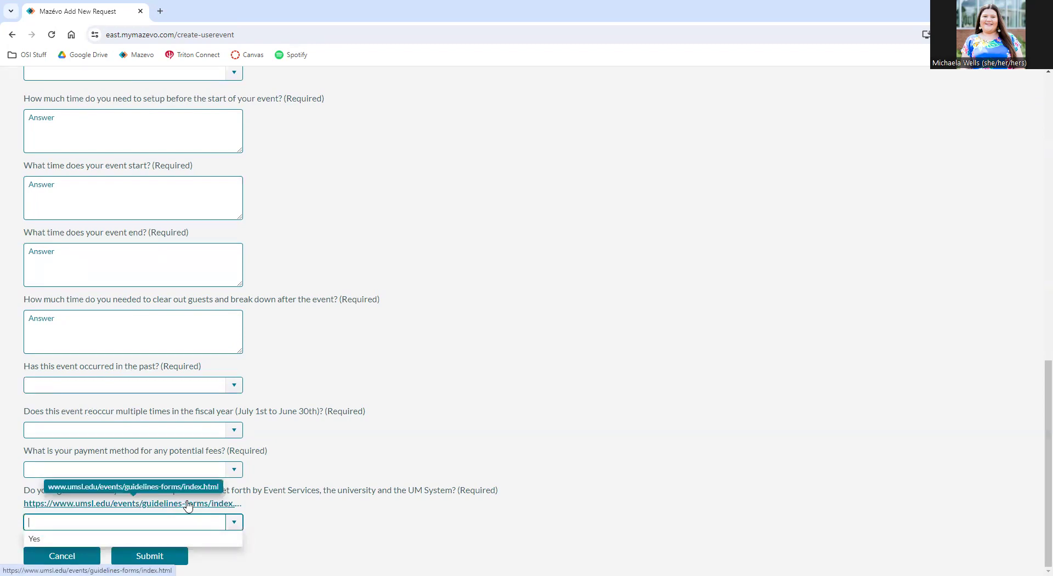
left_click(348, 458)
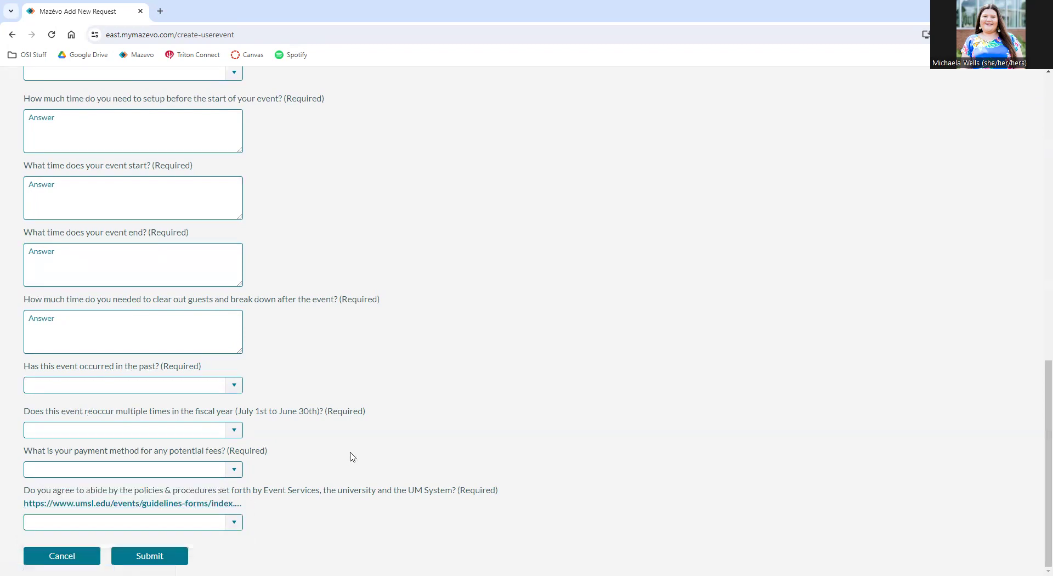
scroll(354, 458, "up", 8)
scroll(354, 472, "down", 8)
scroll(536, 400, "up", 18)
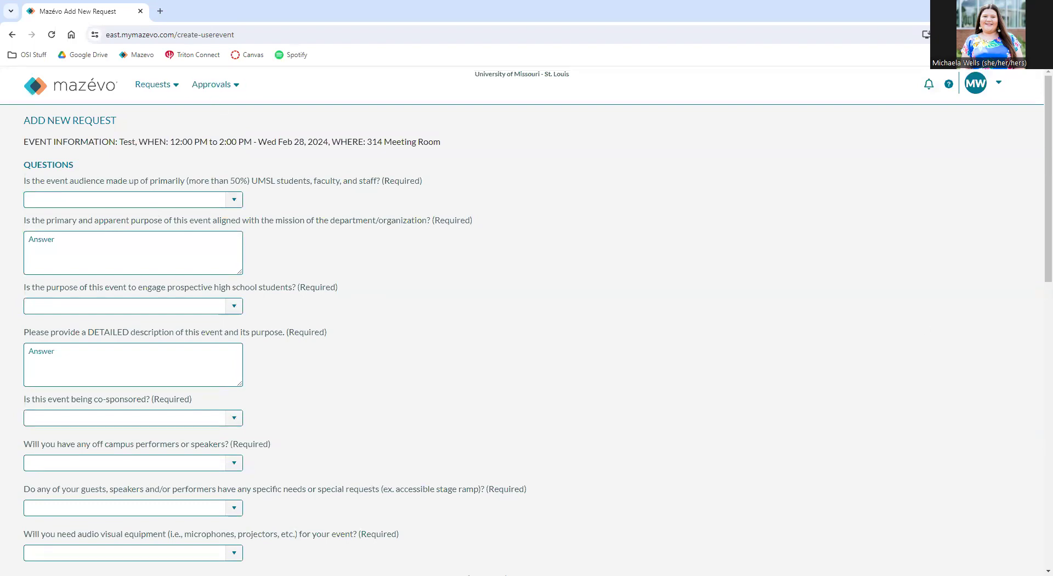
Open the Late Night Breakfast email's VIEW CONFIRMATION link in a new browser tab.
key("alt+Tab")
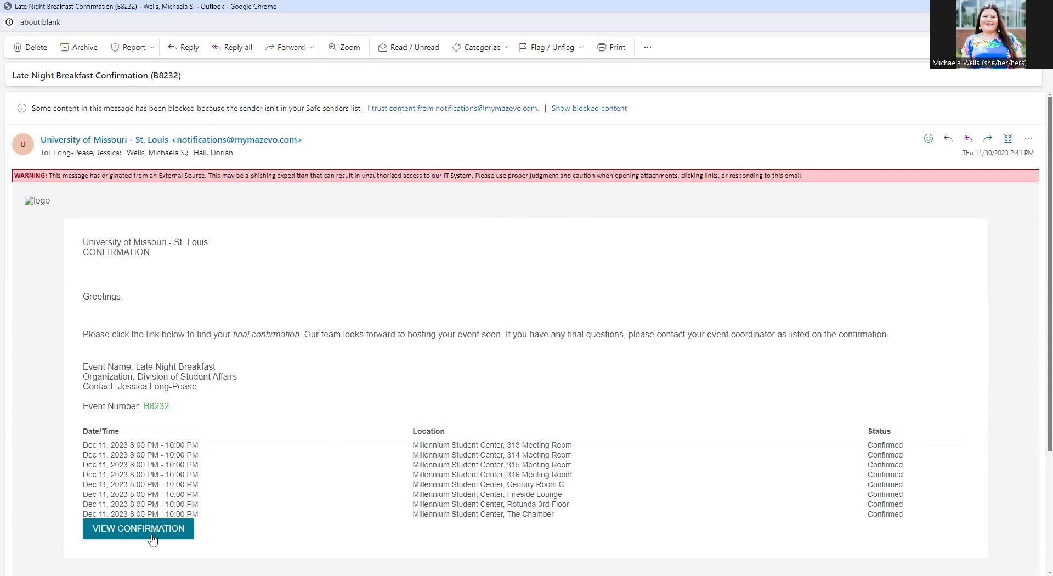
right_click(126, 526)
left_click(171, 406)
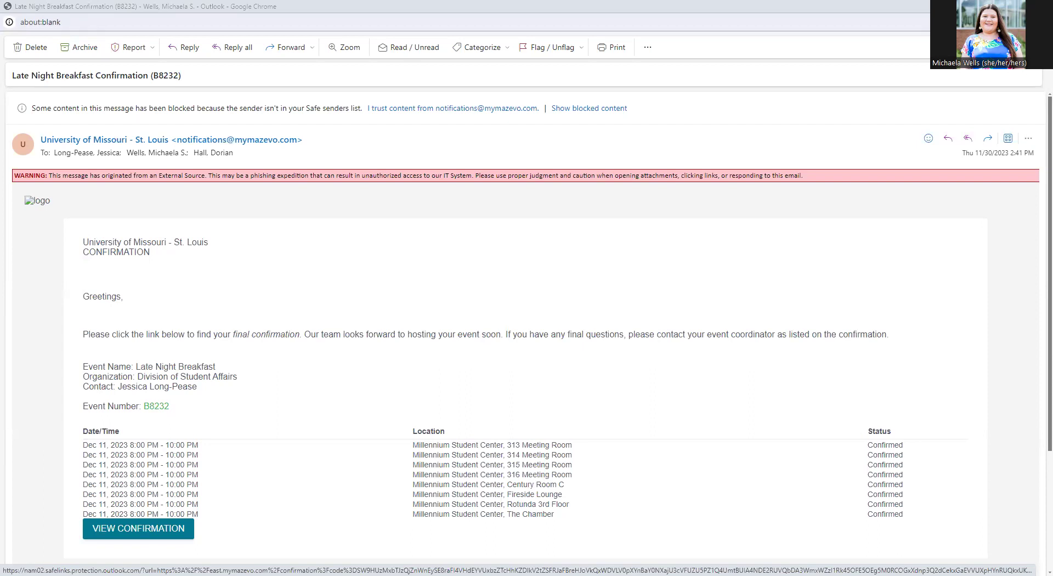
key("alt+Tab")
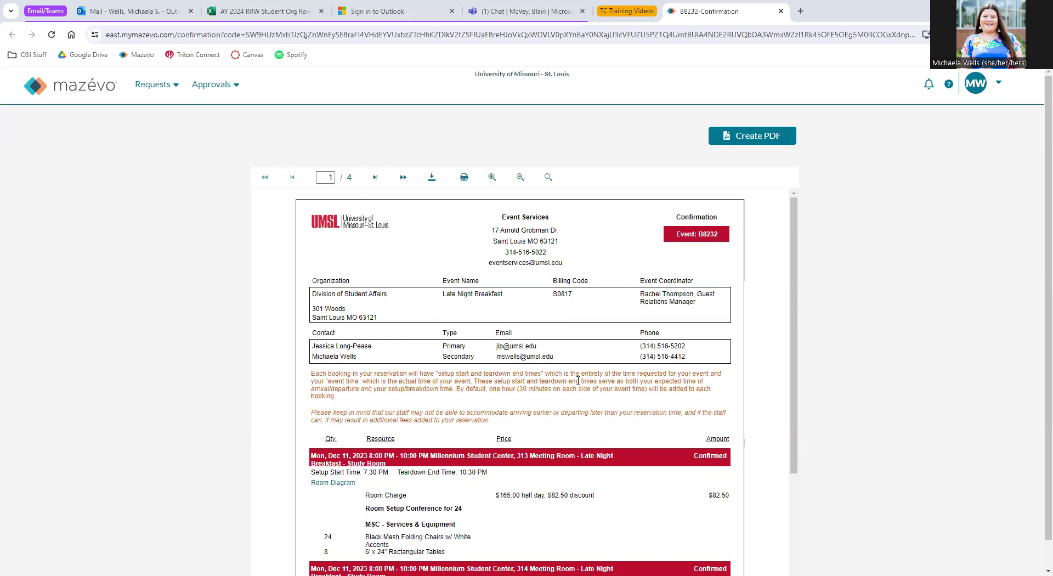
Scroll the B8232 confirmation past page 1 to page 2's Century Room C equipment list.
scroll(593, 364, "down", 1)
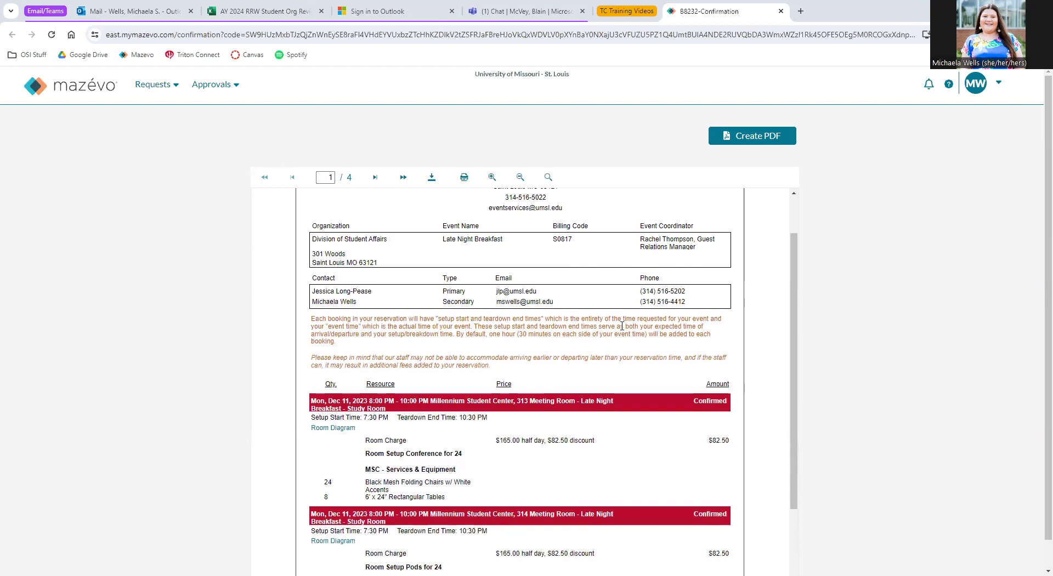
scroll(616, 320, "up", 1)
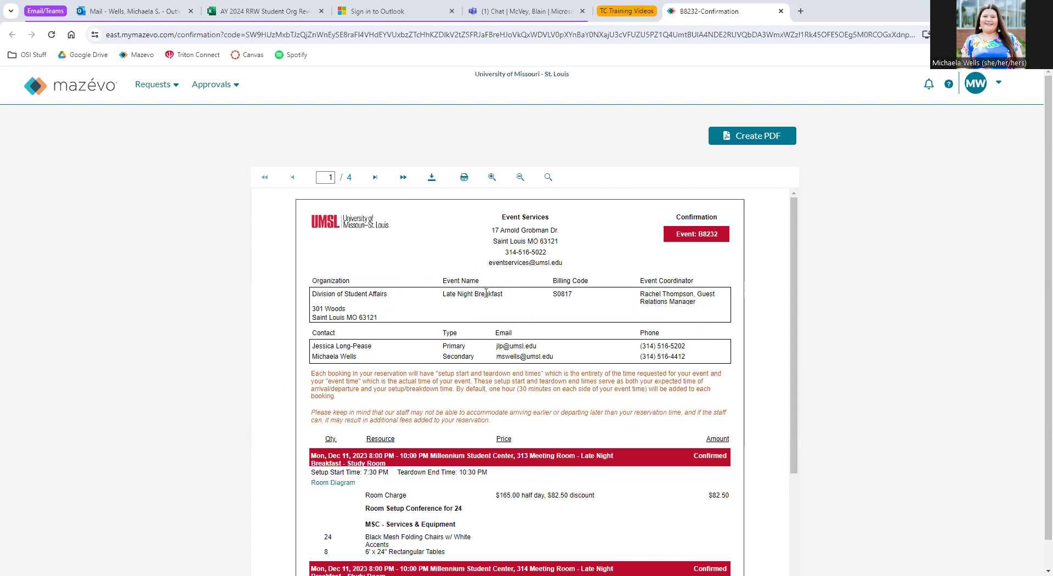
scroll(556, 358, "down", 3)
scroll(588, 322, "down", 1)
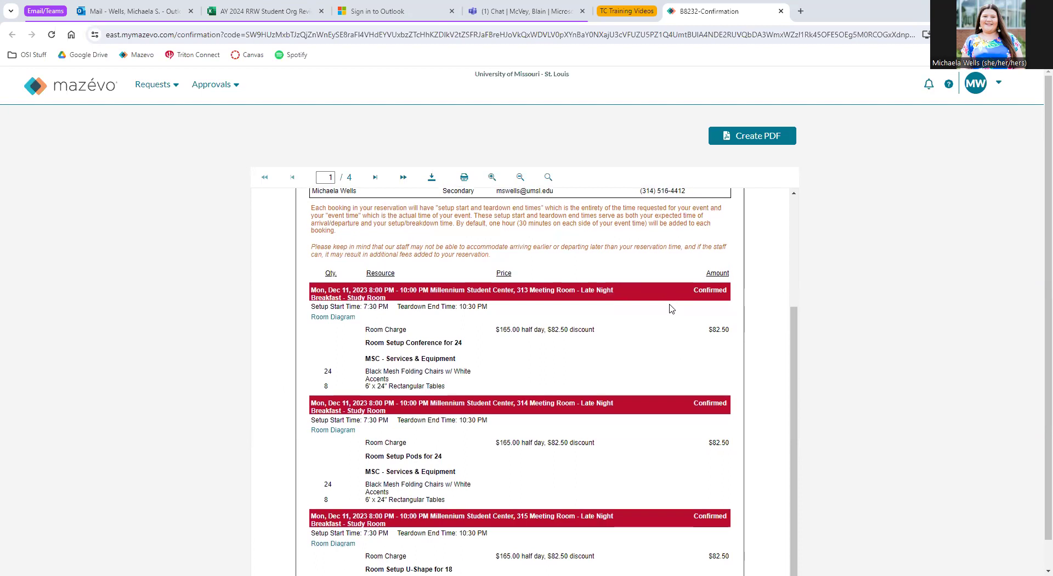
scroll(603, 318, "down", 4)
scroll(698, 280, "up", 3)
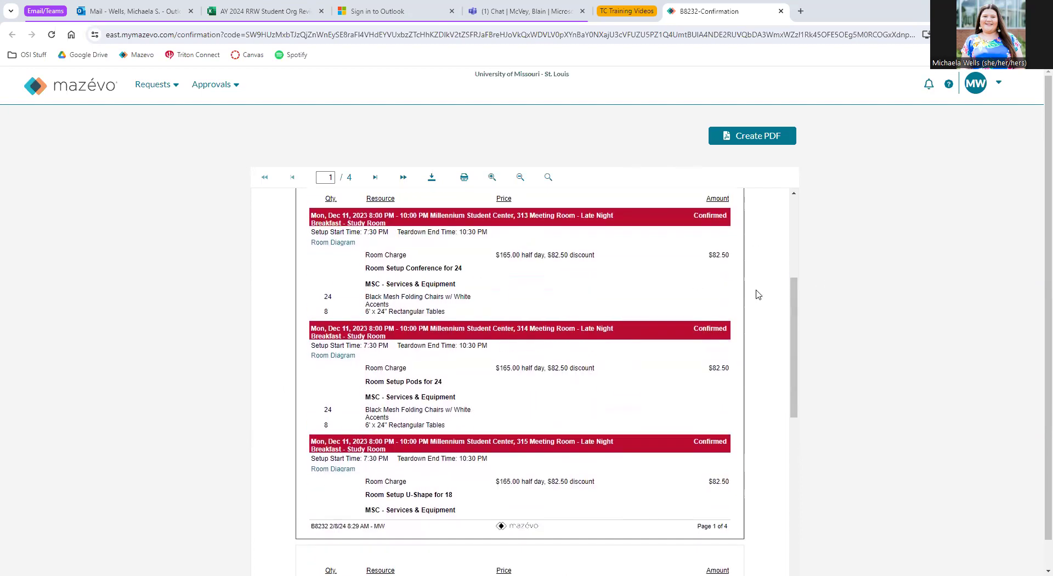
scroll(705, 343, "down", 6)
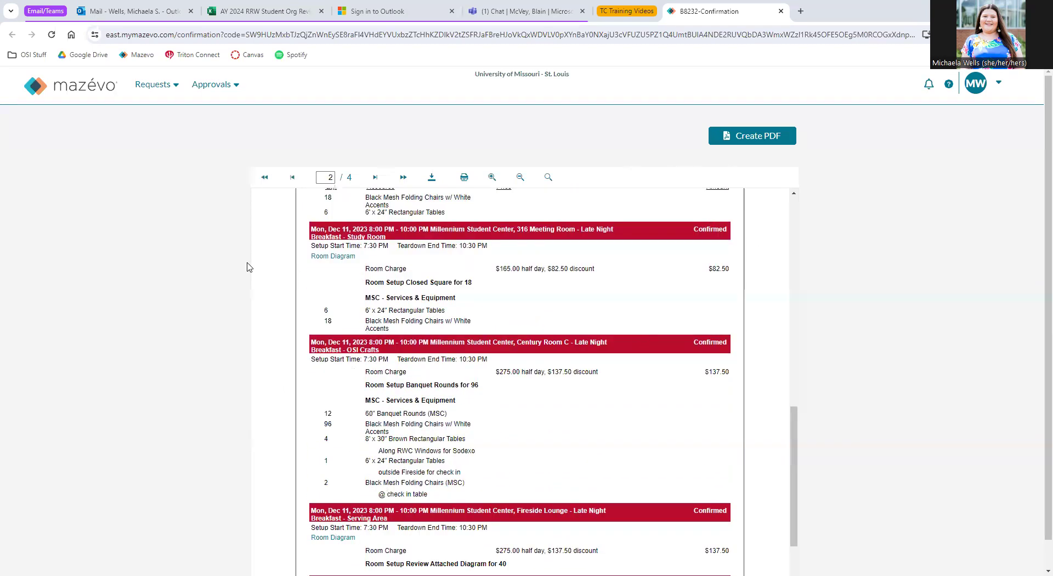
scroll(562, 359, "down", 1)
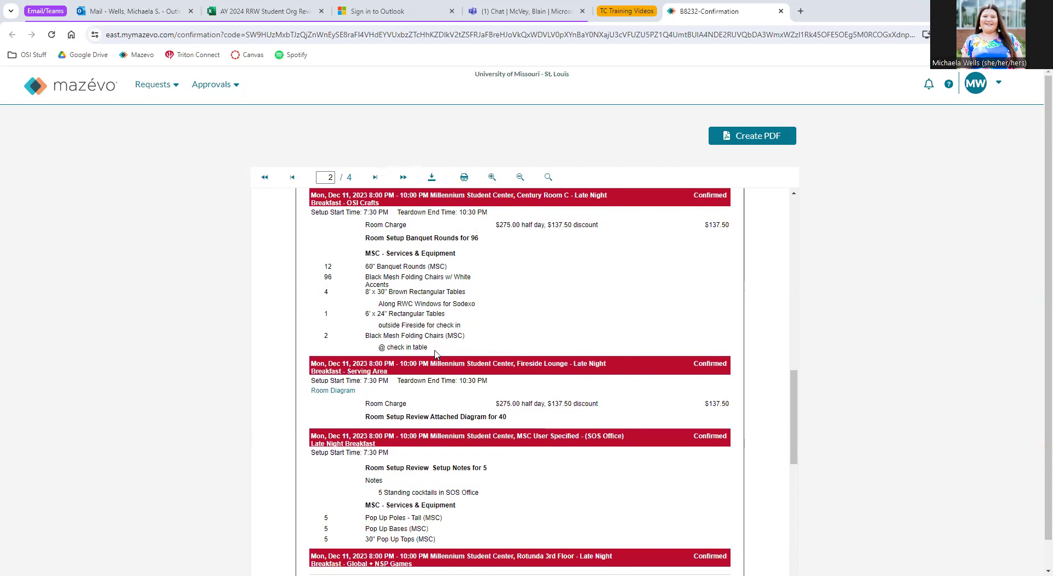
Highlight the Century Room C equipment lines, including 12 60" Banquet Rounds, then return to page 1.
left_click_drag(431, 345, 399, 293)
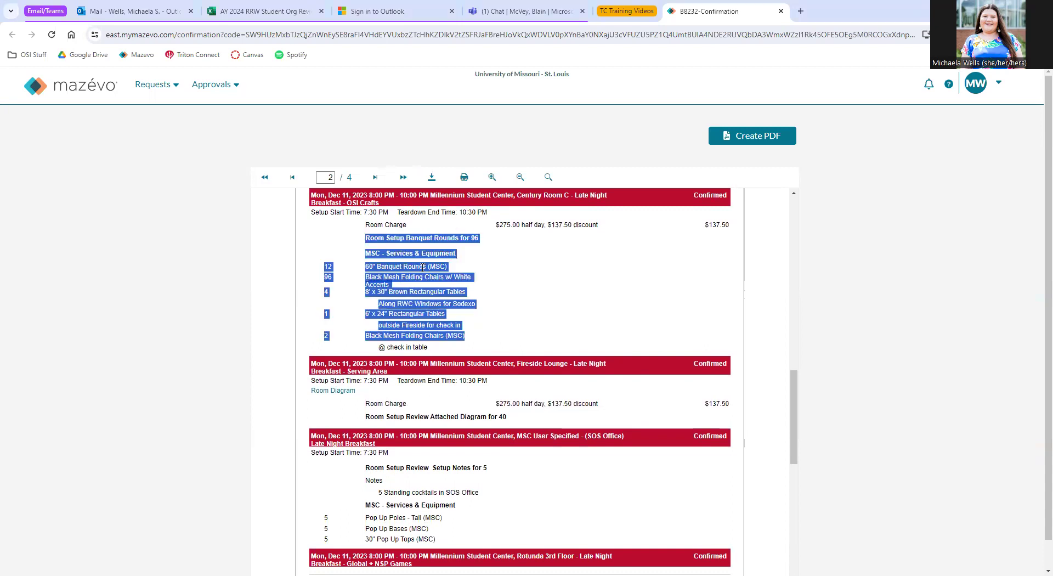
left_click(473, 295)
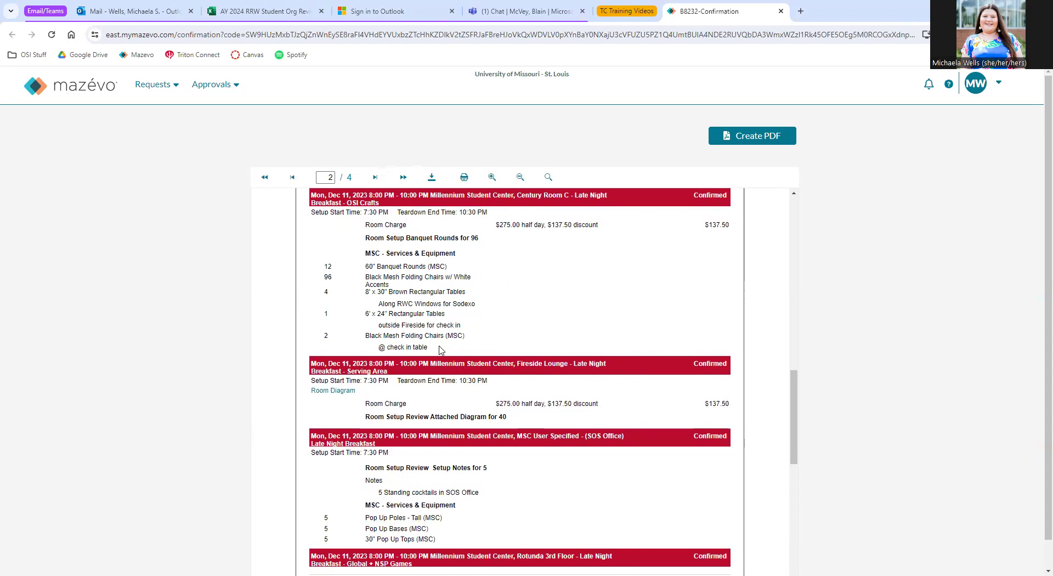
left_click_drag(441, 350, 351, 259)
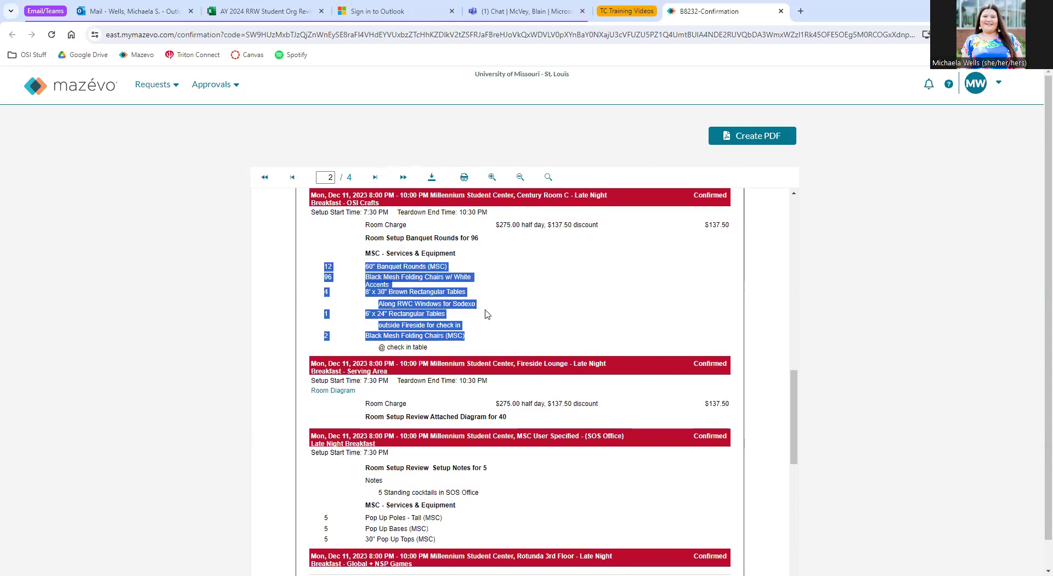
left_click(393, 266)
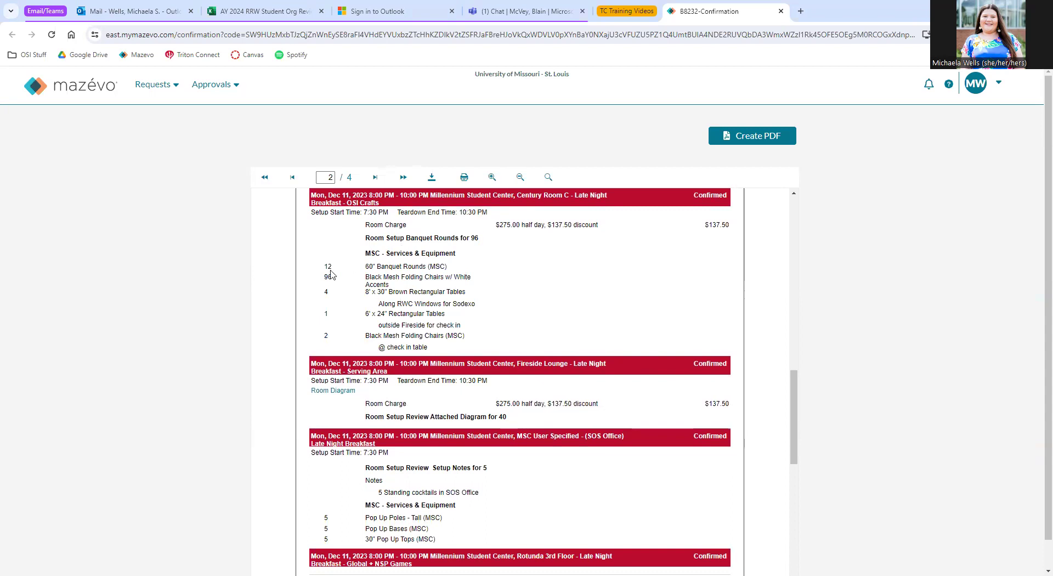
left_click_drag(320, 265, 499, 290)
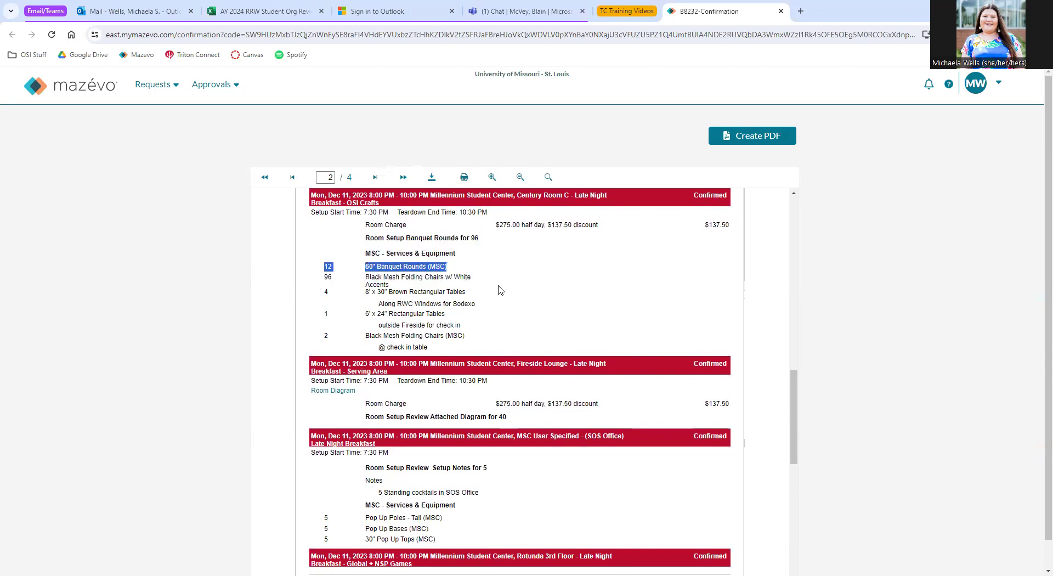
left_click_drag(395, 276, 392, 276)
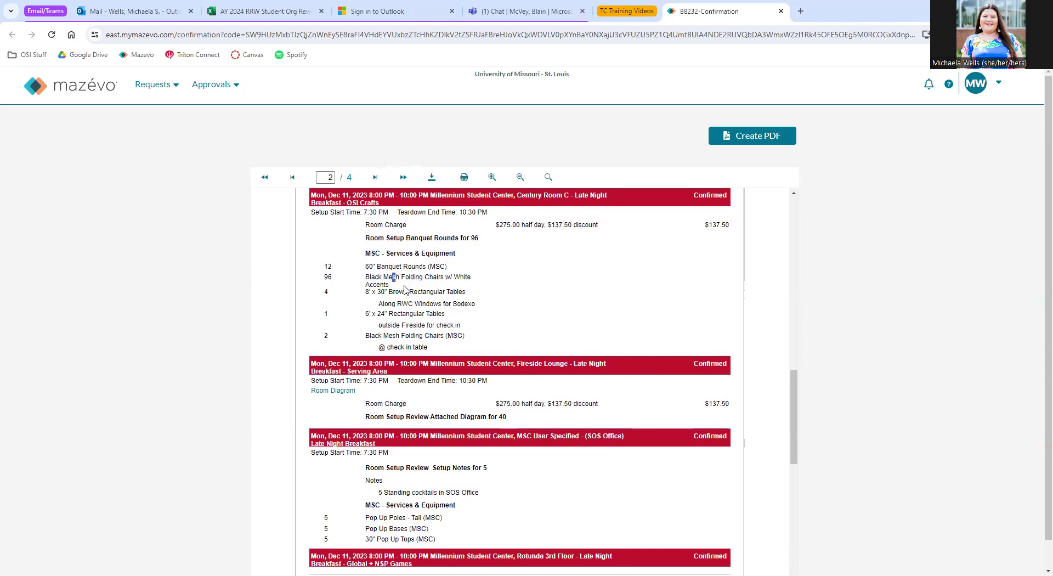
left_click_drag(321, 266, 354, 281)
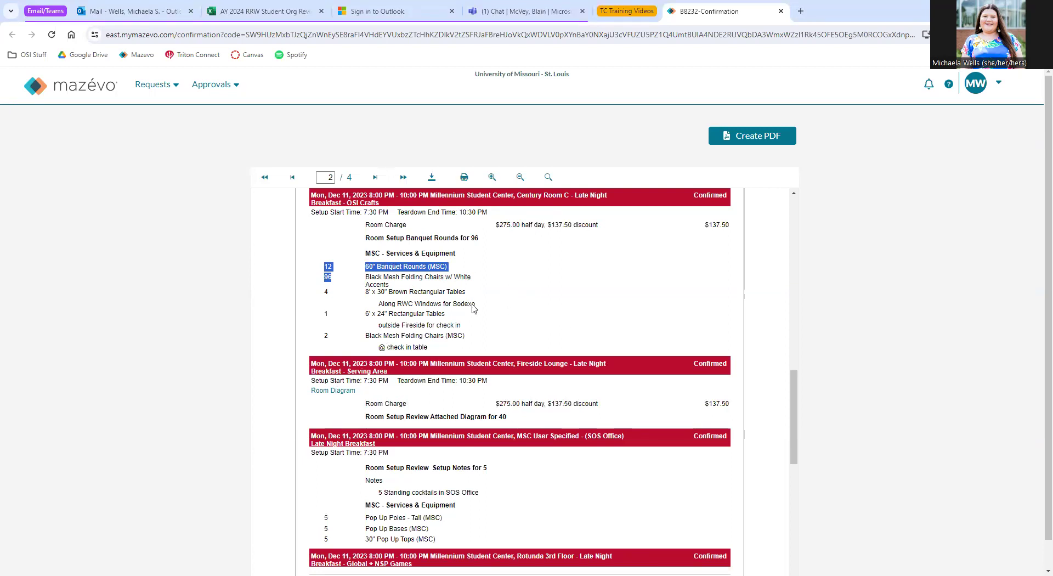
scroll(382, 265, "up", 10)
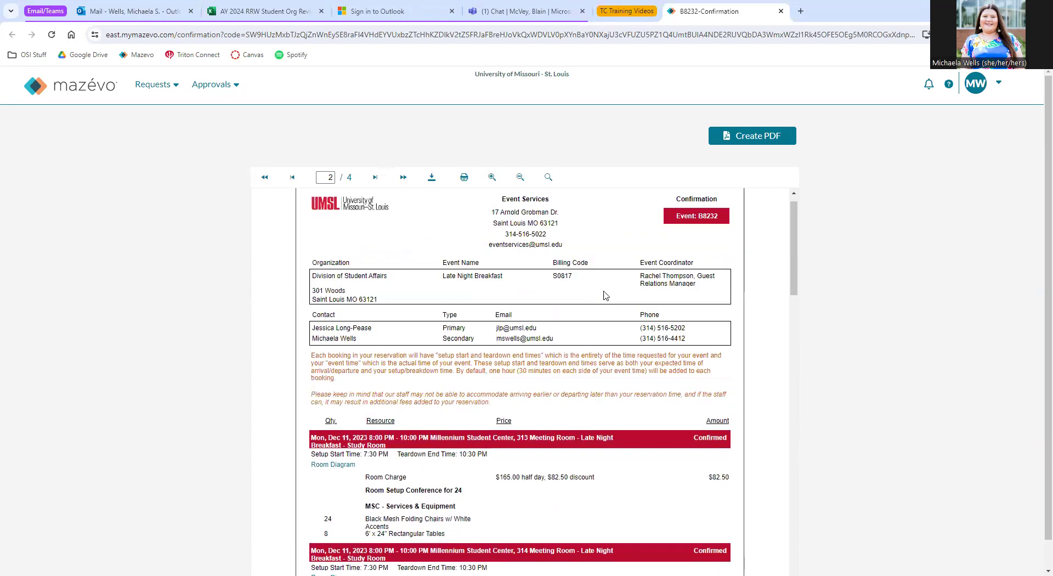
Review the header details and later pages, then create a PDF of the B8232 confirmation.
left_click_drag(690, 296, 638, 287)
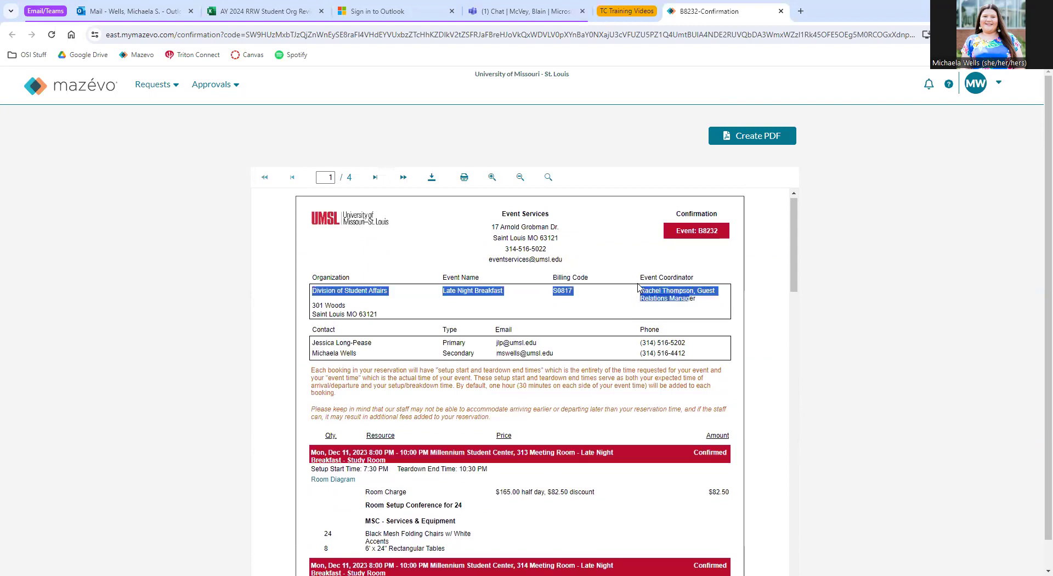
left_click(699, 309)
scroll(690, 296, "down", 4)
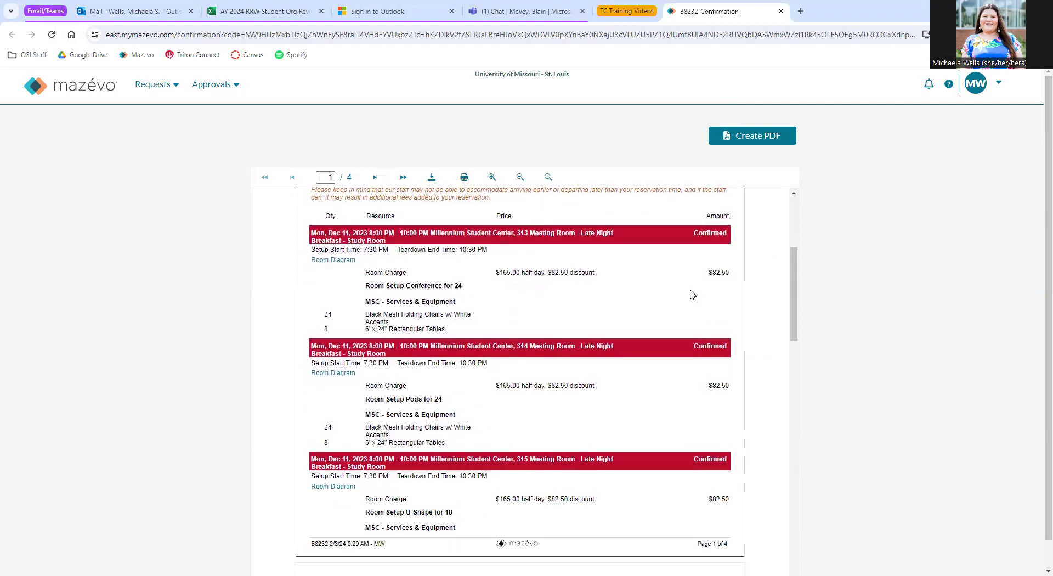
scroll(444, 379, "down", 5)
scroll(473, 422, "down", 5)
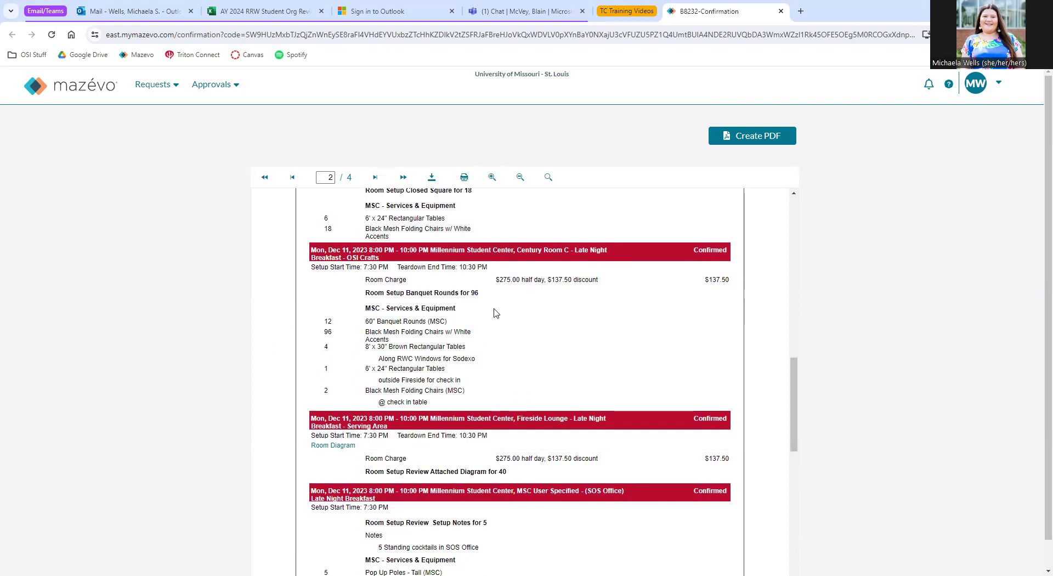
scroll(496, 313, "down", 12)
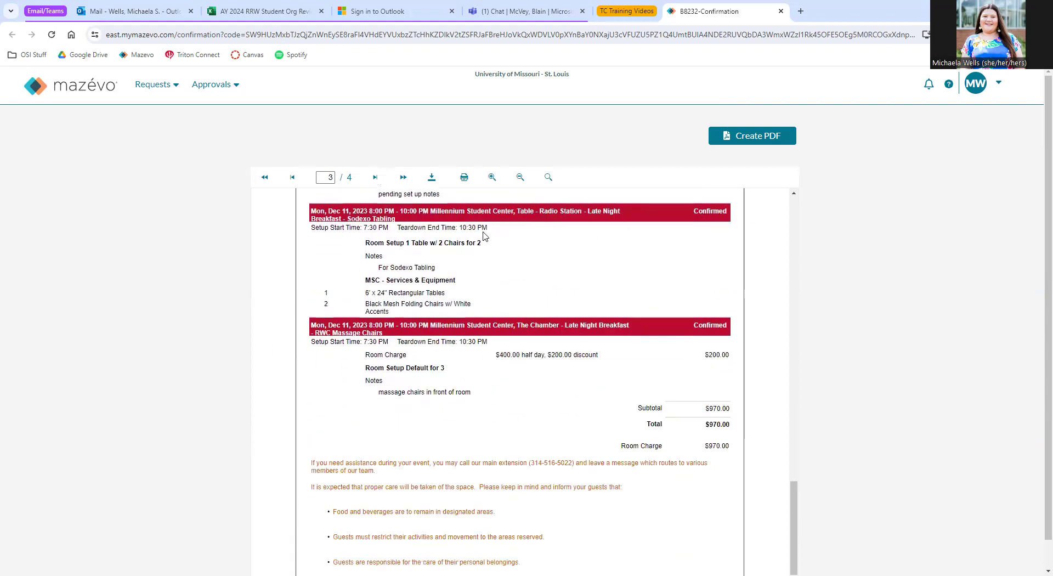
scroll(484, 236, "up", 15)
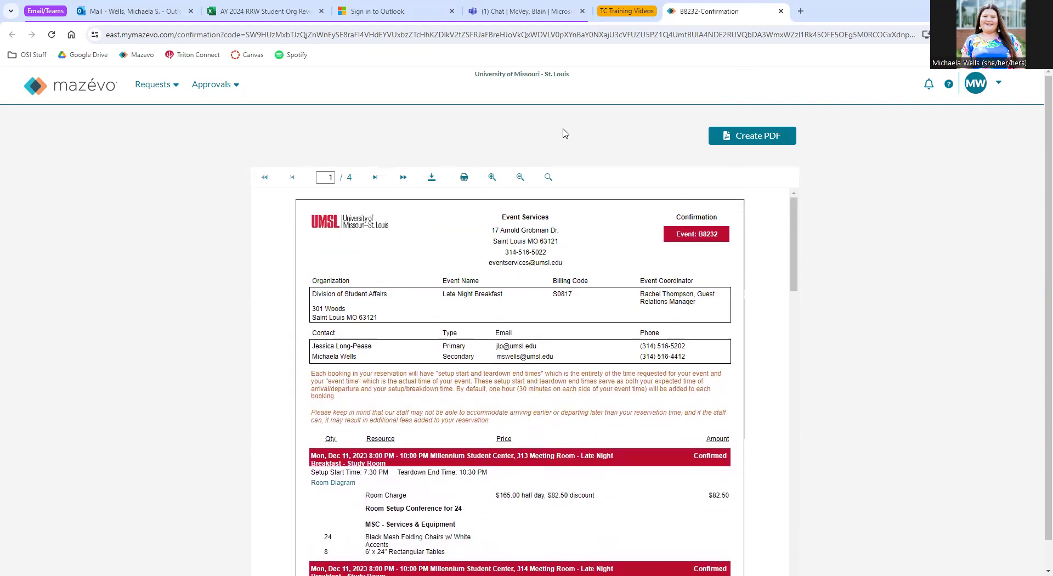
left_click(761, 140)
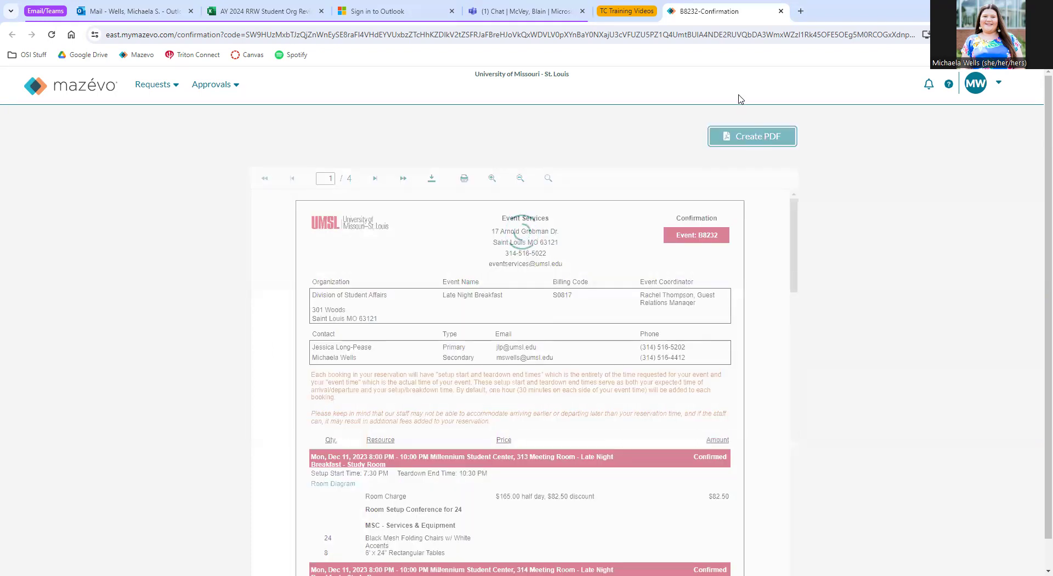